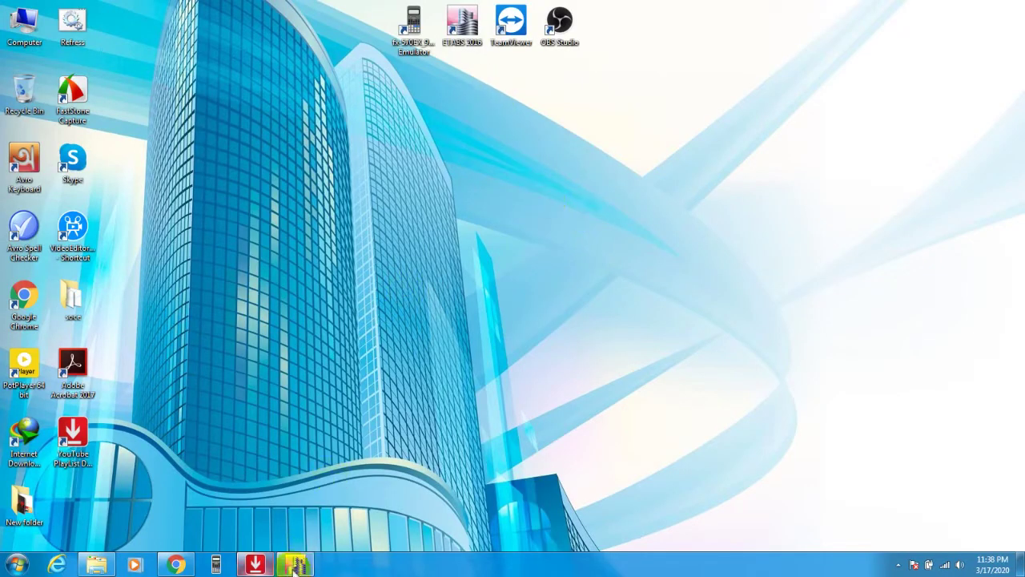
Step: Switch to ETABS 2016 and open the first recent model, 10 STORY REAL PROJECT BUILDING DESING
left_click(295, 564)
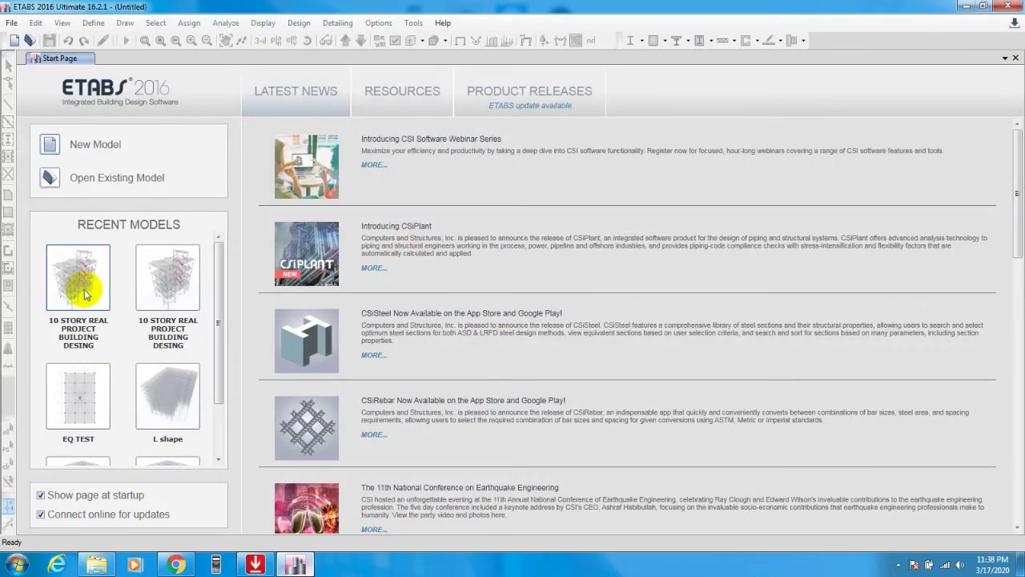
left_click(460, 237)
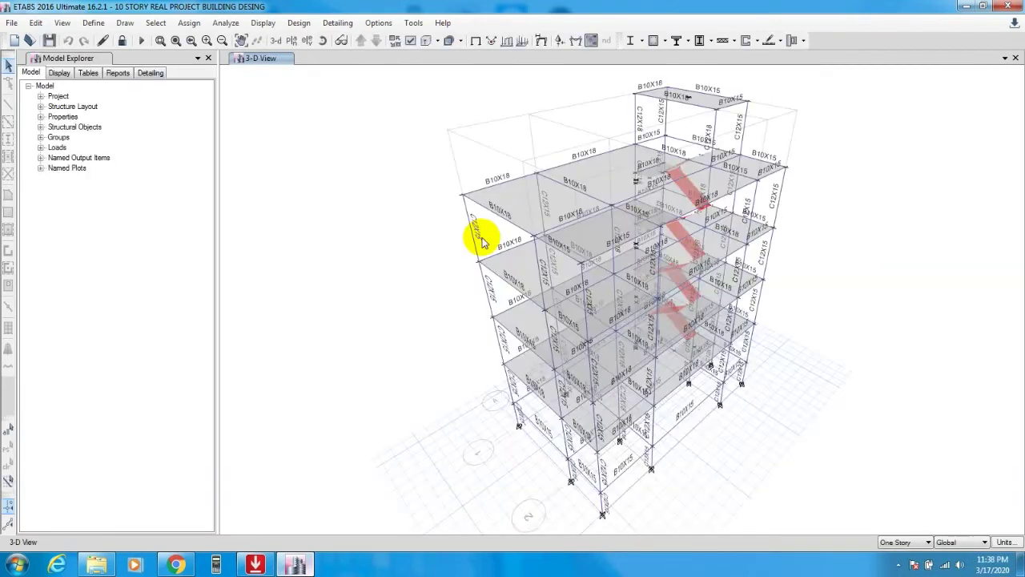
middle_click_drag(809, 251, 785, 238, "shift")
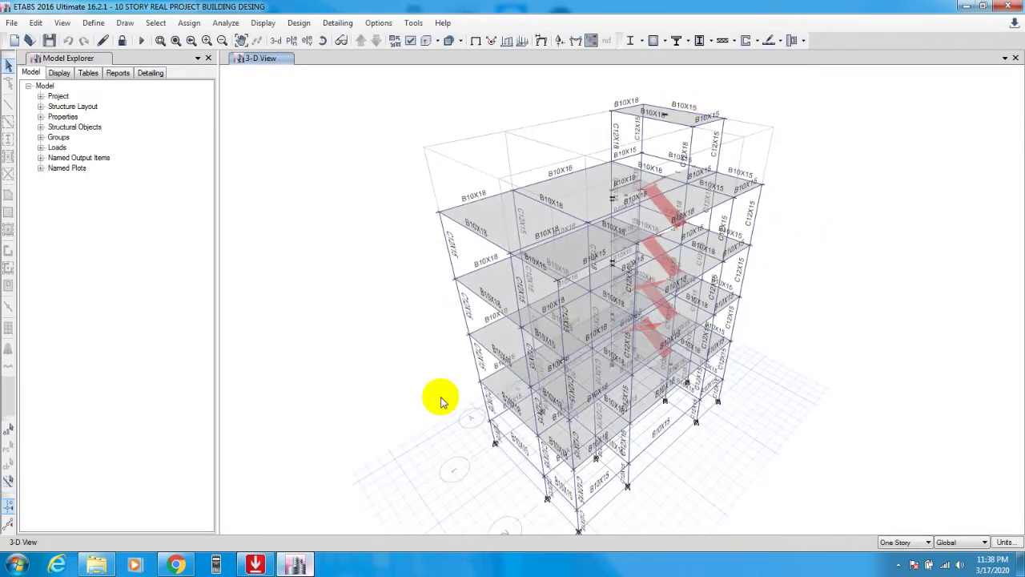
middle_click_drag(710, 457, 710, 440)
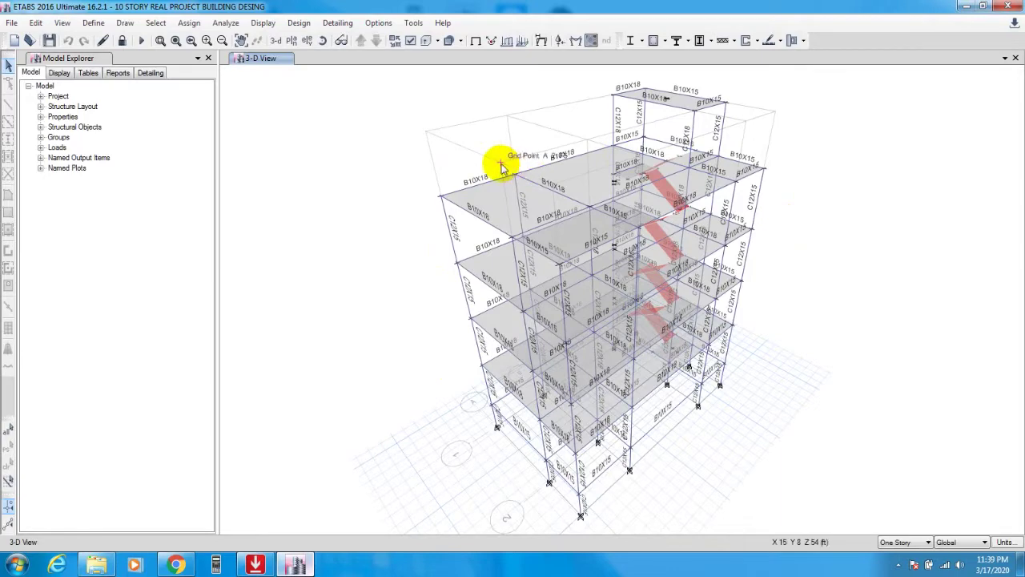
middle_click_drag(791, 201, 760, 216)
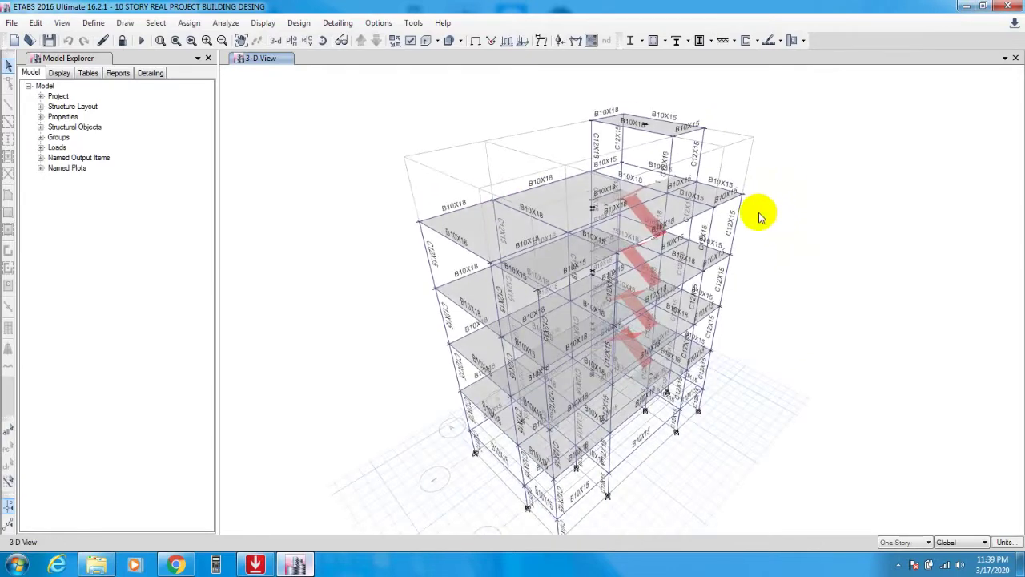
middle_click_drag(771, 360, 770, 331)
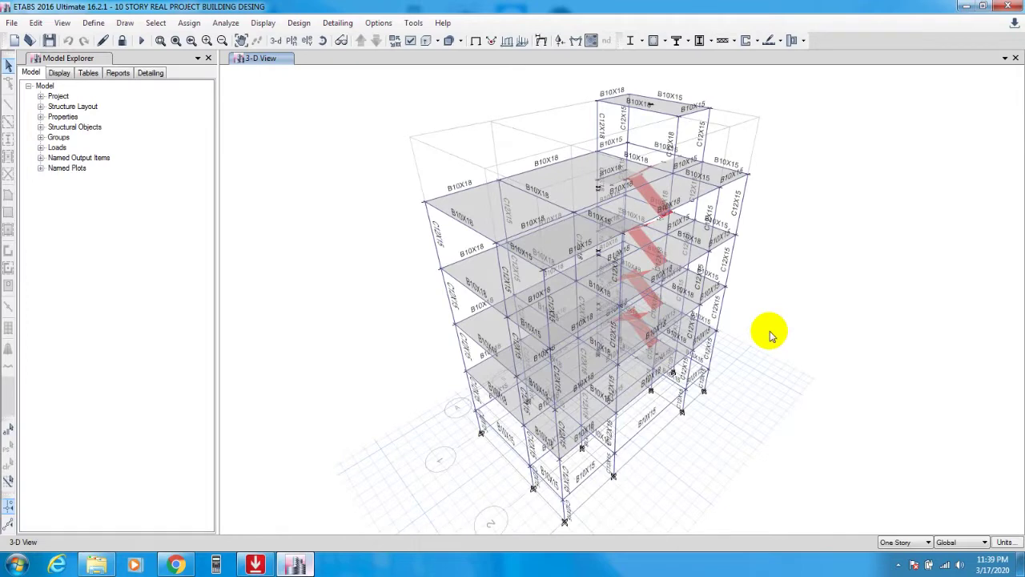
mouse_move(767, 343)
middle_mouse_down()
mouse_move(775, 342)
mouse_move(766, 342)
middle_mouse_up()
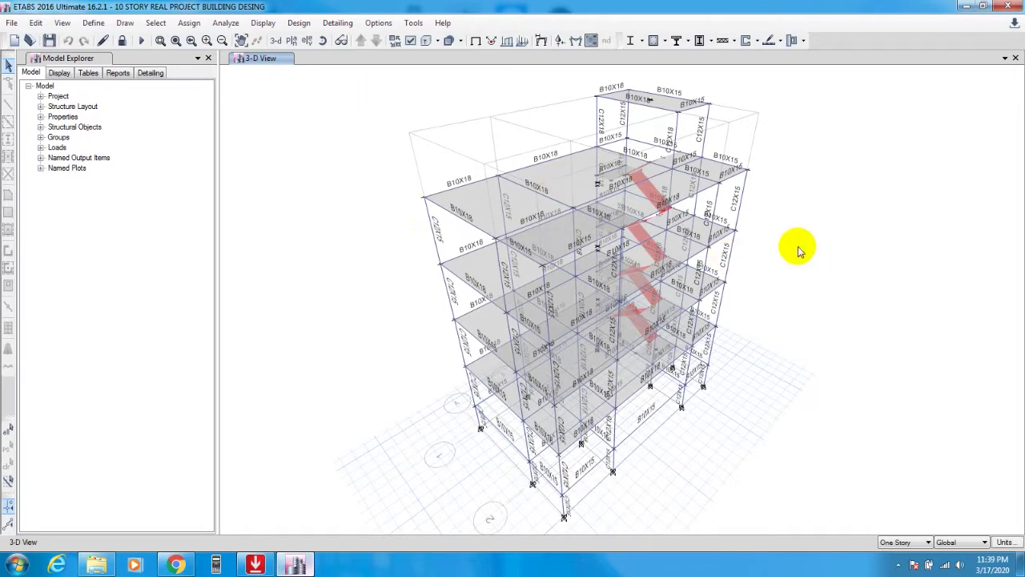
middle_click_drag(791, 259, 795, 268)
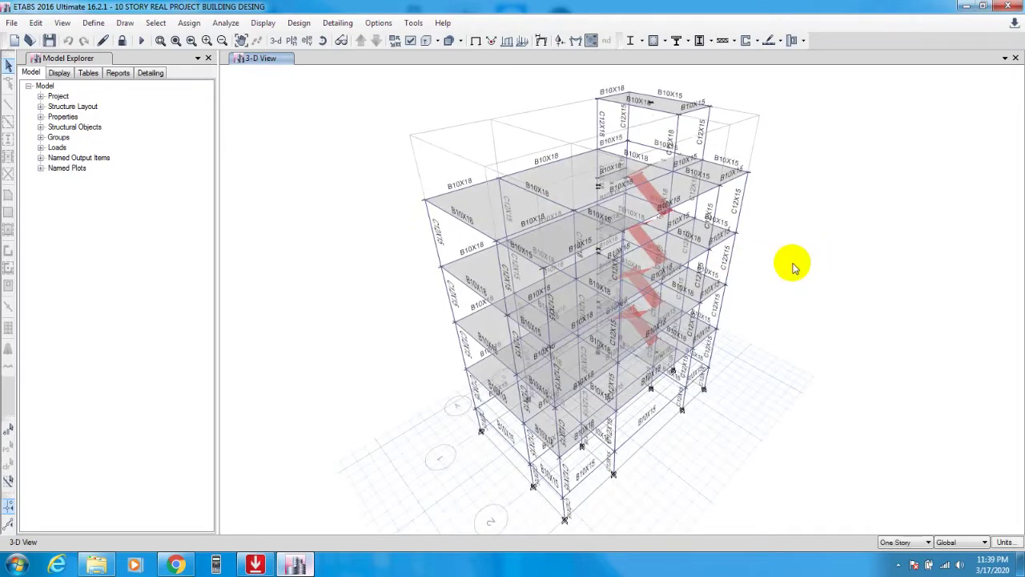
mouse_move(789, 251)
middle_mouse_down()
mouse_move(796, 258)
mouse_move(790, 255)
middle_mouse_up()
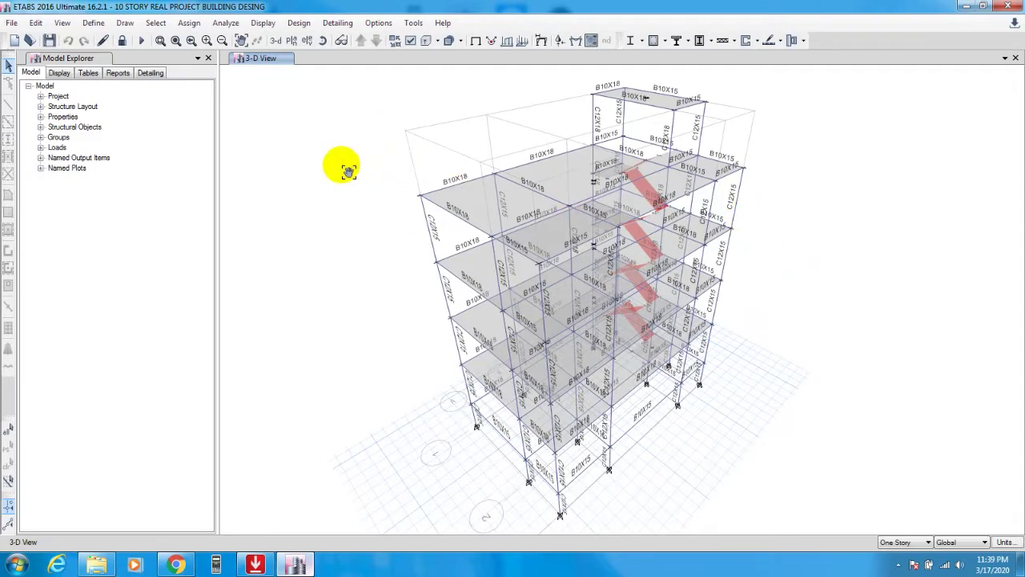
mouse_move(343, 168)
middle_mouse_down()
mouse_move(343, 180)
mouse_move(336, 165)
middle_mouse_up()
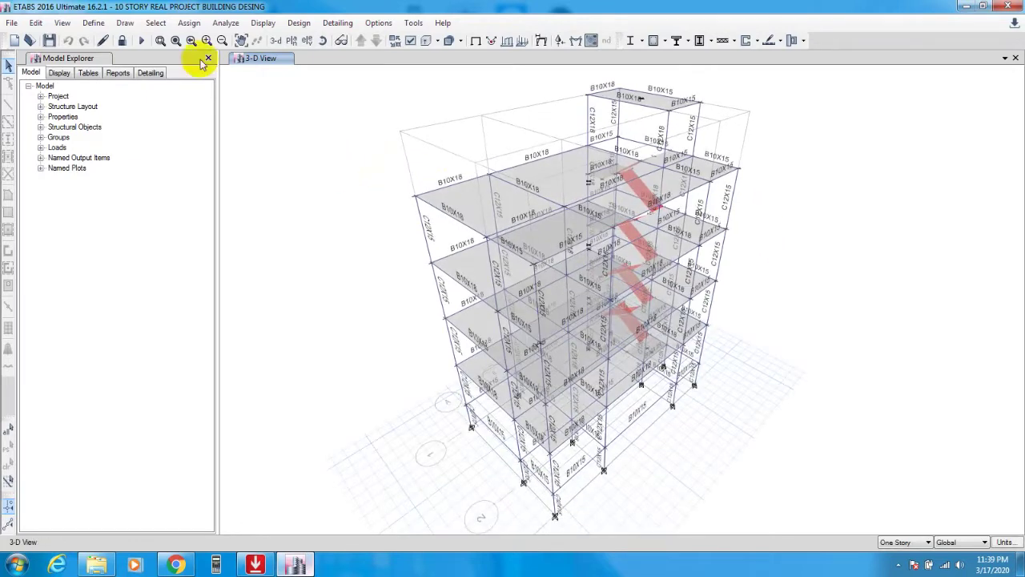
Step: Unlock the model, accepting deletion of its analysis results, and run the analysis again
left_click(124, 38)
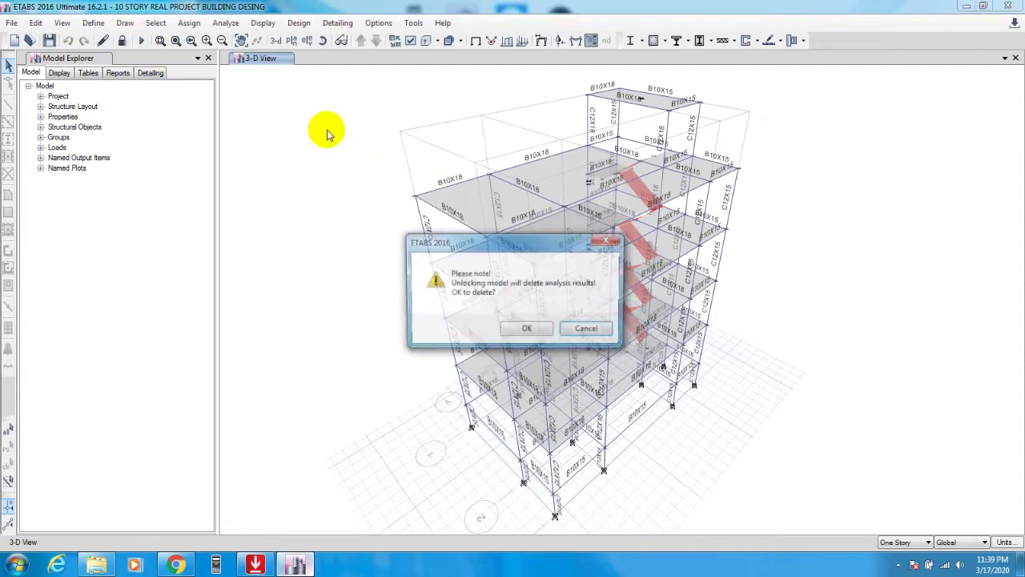
left_click(530, 329)
left_click(141, 40)
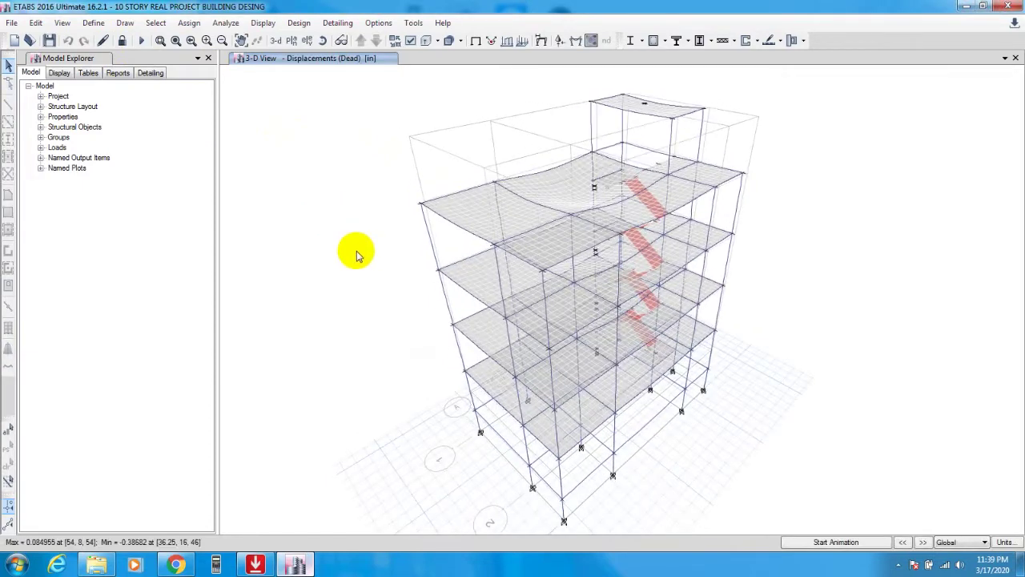
key("F4")
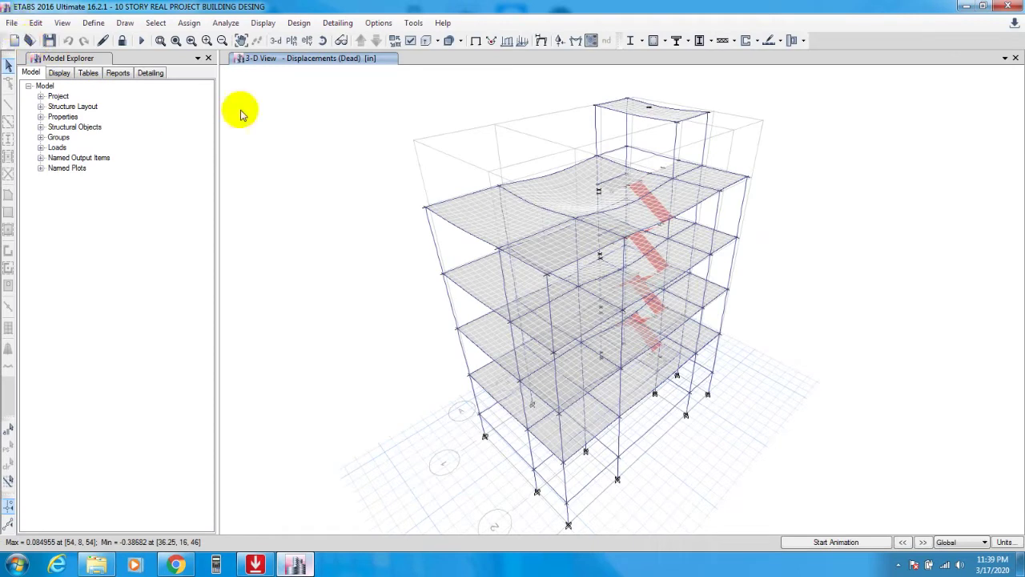
Step: Create and show the project report for the analysed building model
left_click(12, 24)
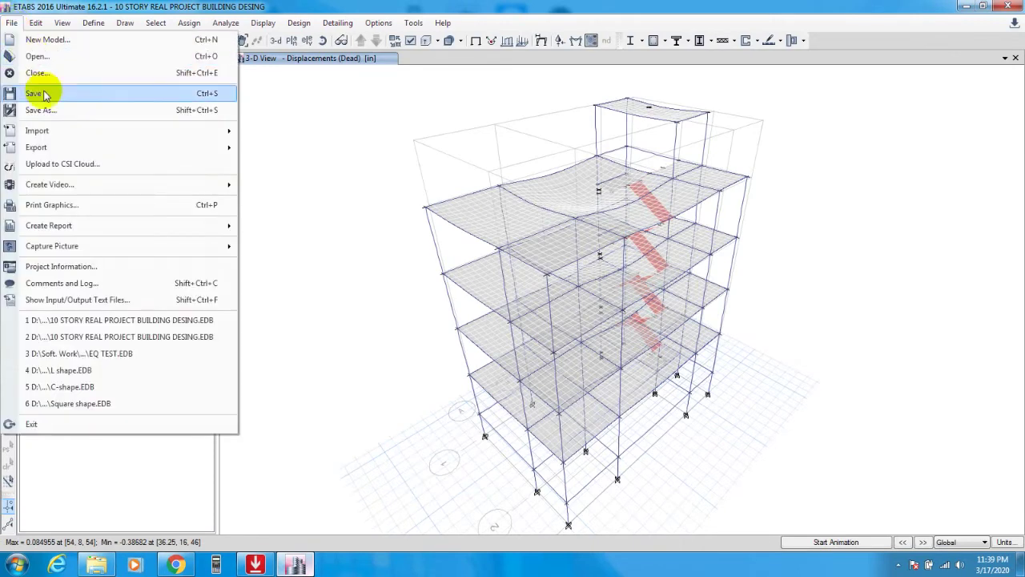
mouse_move(32, 225)
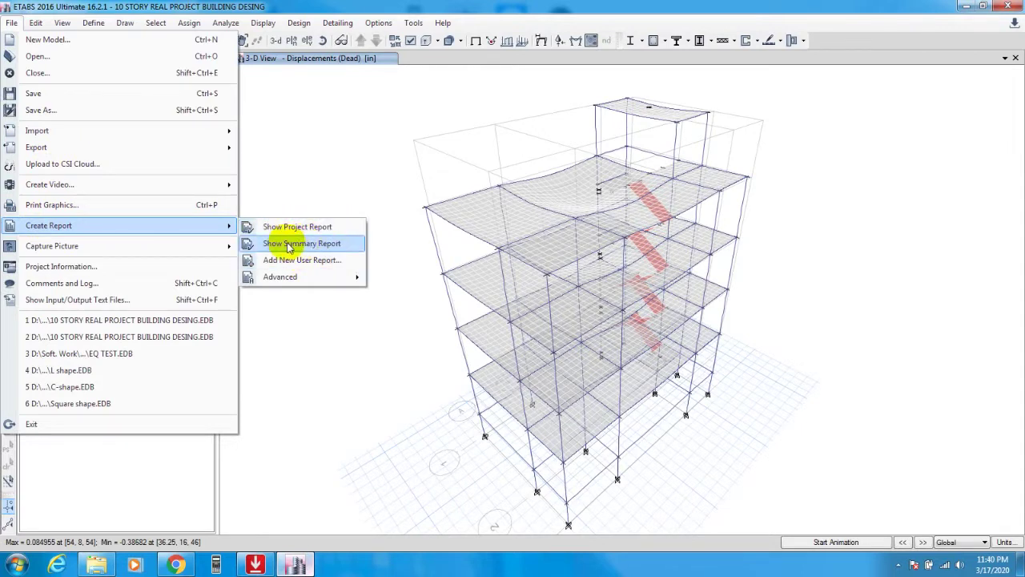
mouse_move(333, 282)
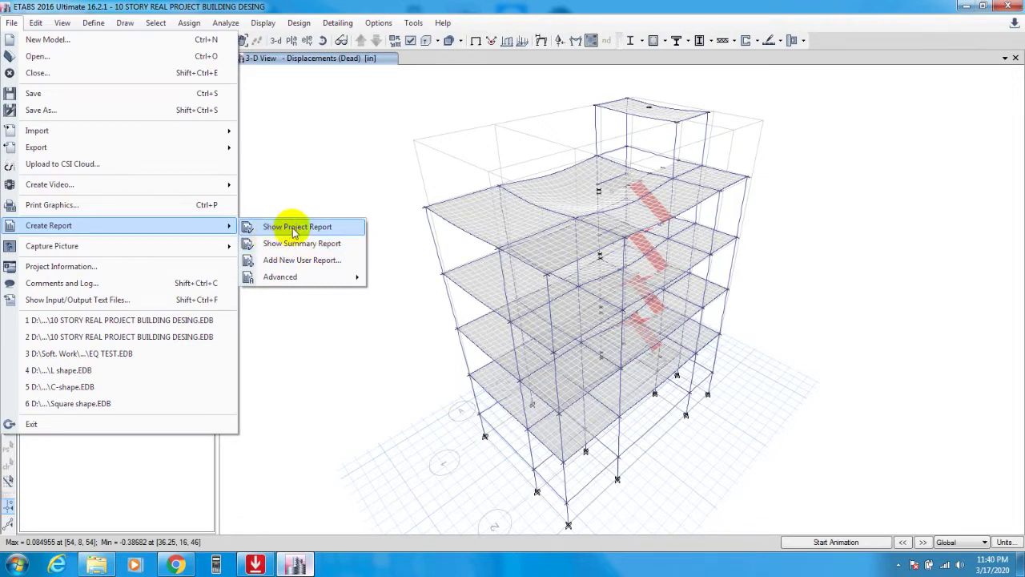
left_click(301, 226)
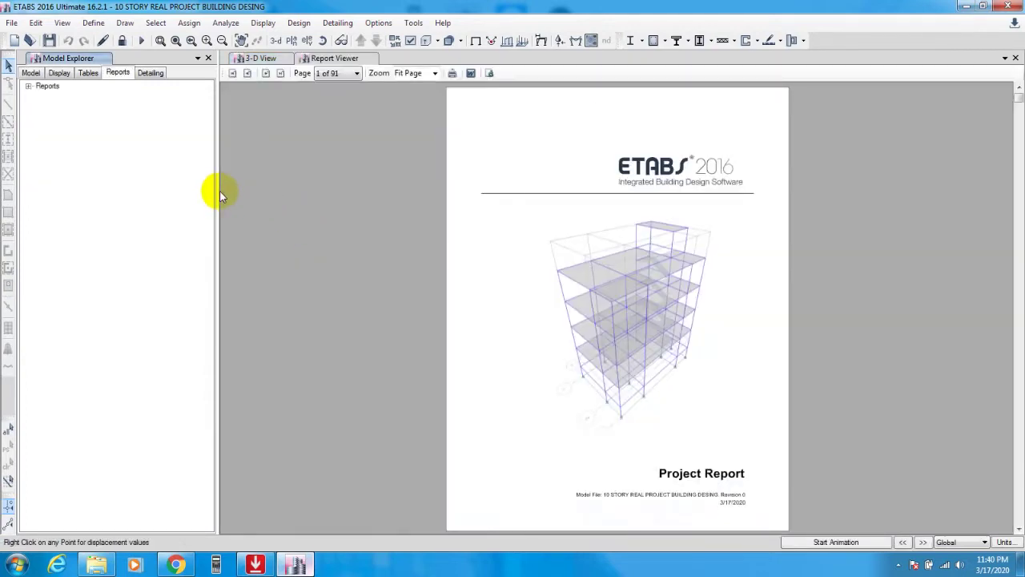
Step: Narrow the Model Explorer to enlarge the report viewer and display the project report at 100% zoom
left_click_drag(219, 190, 98, 190)
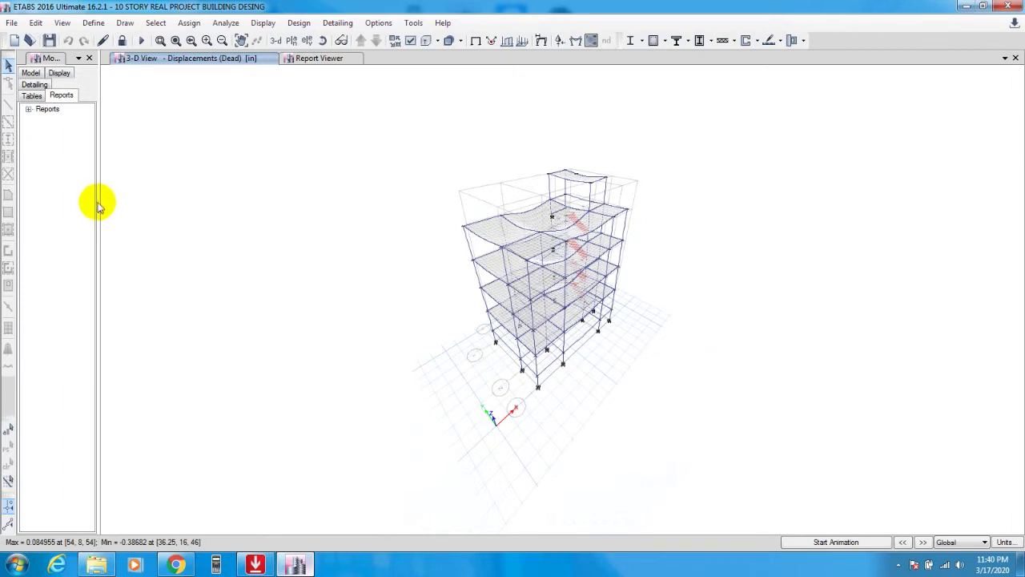
left_click(324, 58)
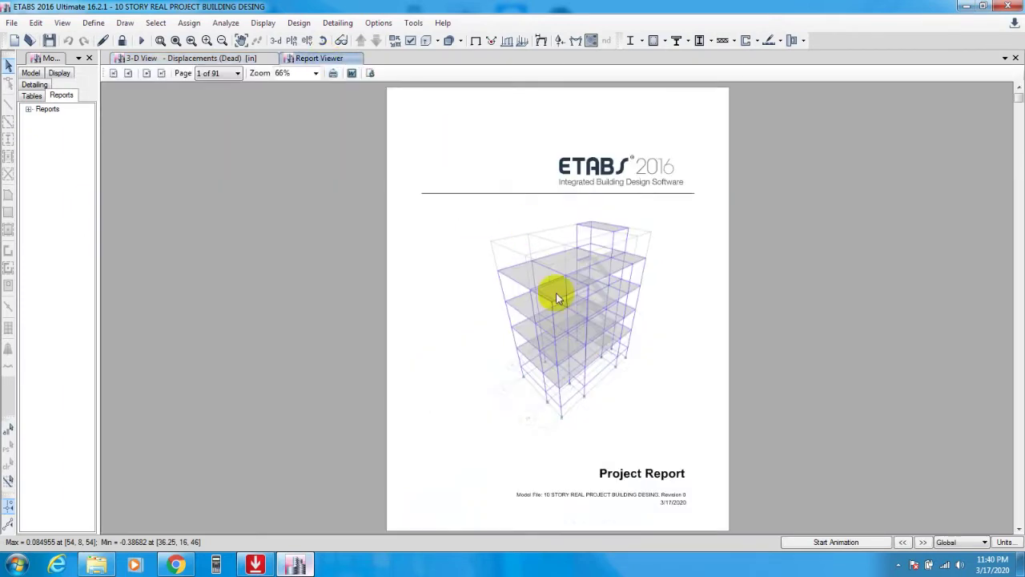
scroll(557, 300, "down", 1)
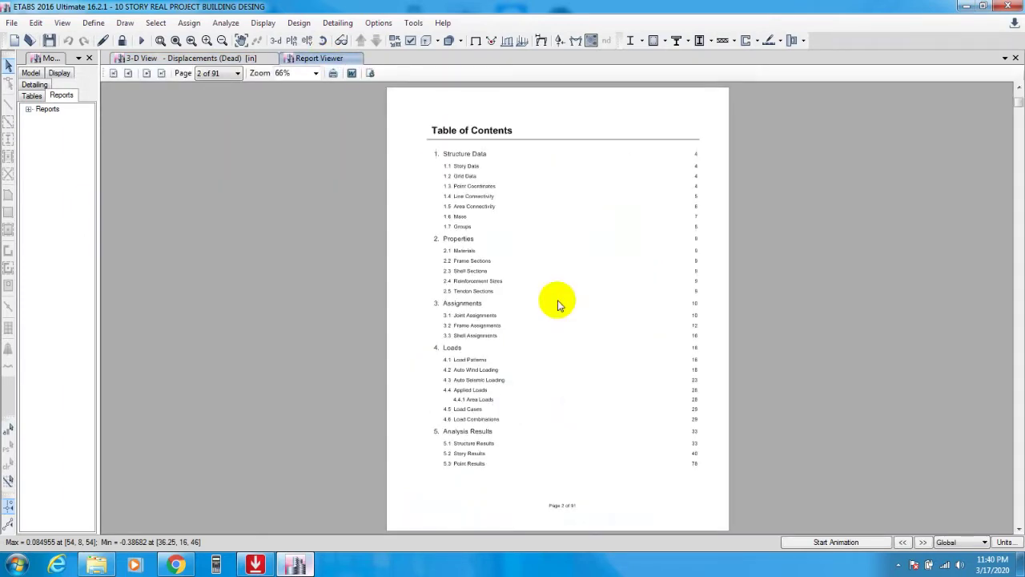
scroll(545, 263, "up", 1)
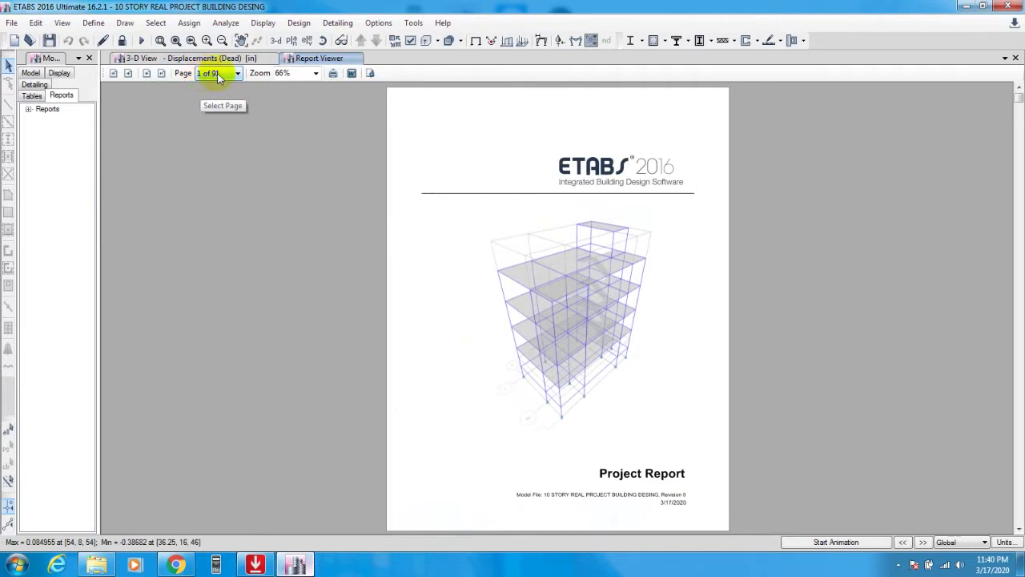
left_click(317, 73)
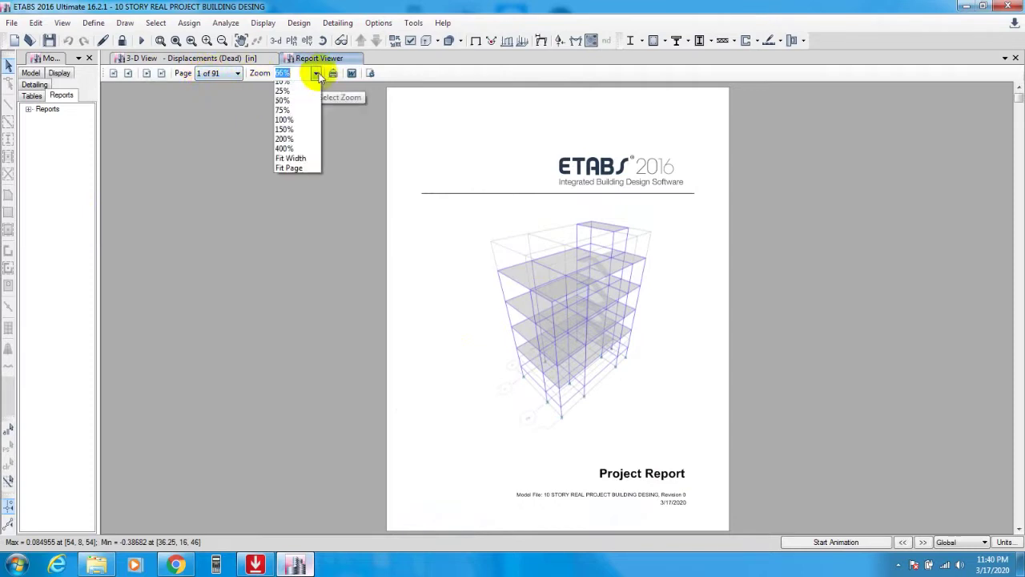
left_click(300, 134)
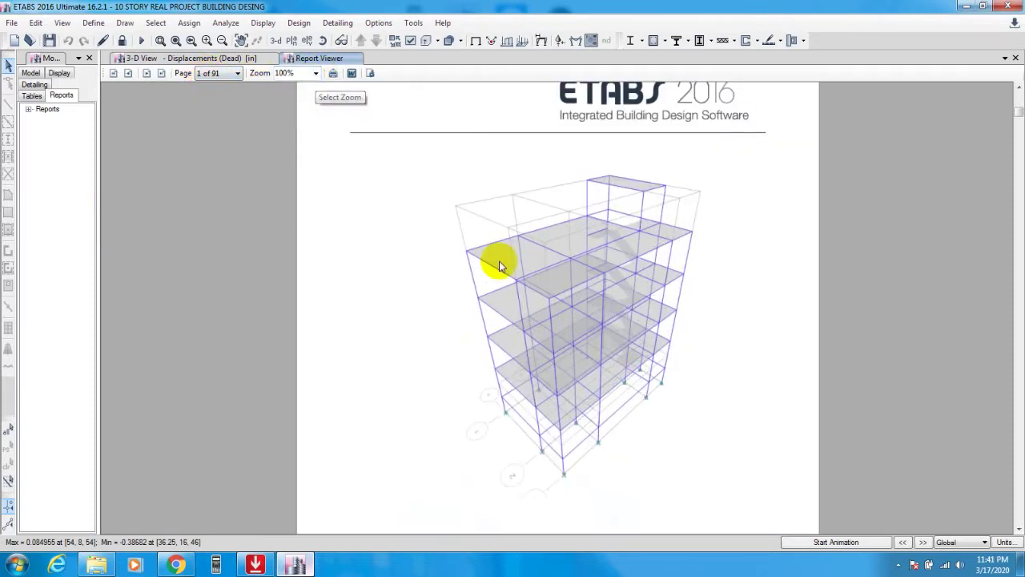
Step: Examine the project report's cover page, table of contents and list of tables
scroll(513, 271, "down", 5)
scroll(518, 273, "up", 3)
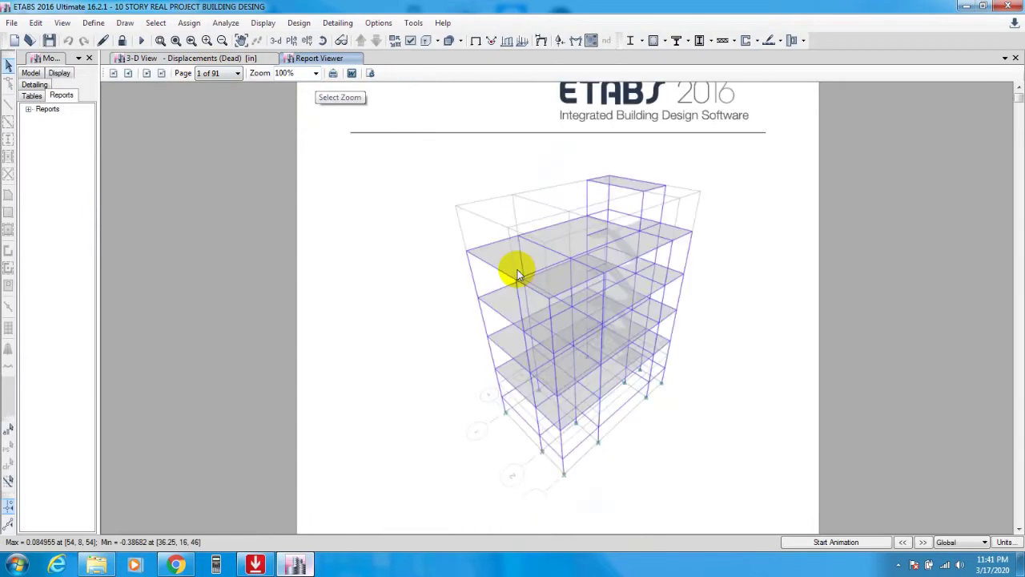
scroll(517, 274, "down", 5)
scroll(518, 273, "up", 6)
scroll(517, 273, "down", 3)
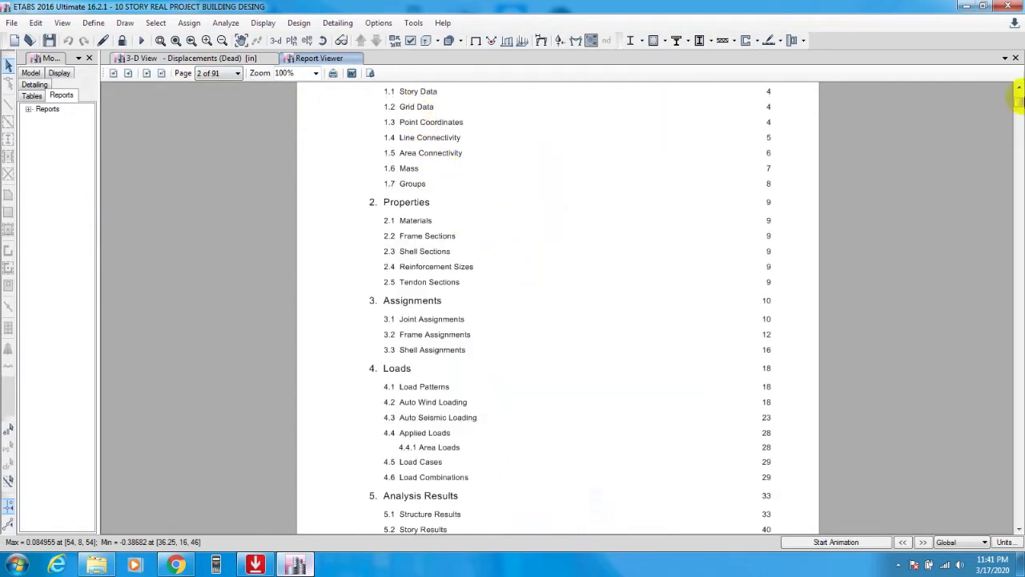
left_click(1018, 87)
scroll(809, 197, "down", 1)
scroll(544, 207, "down", 3)
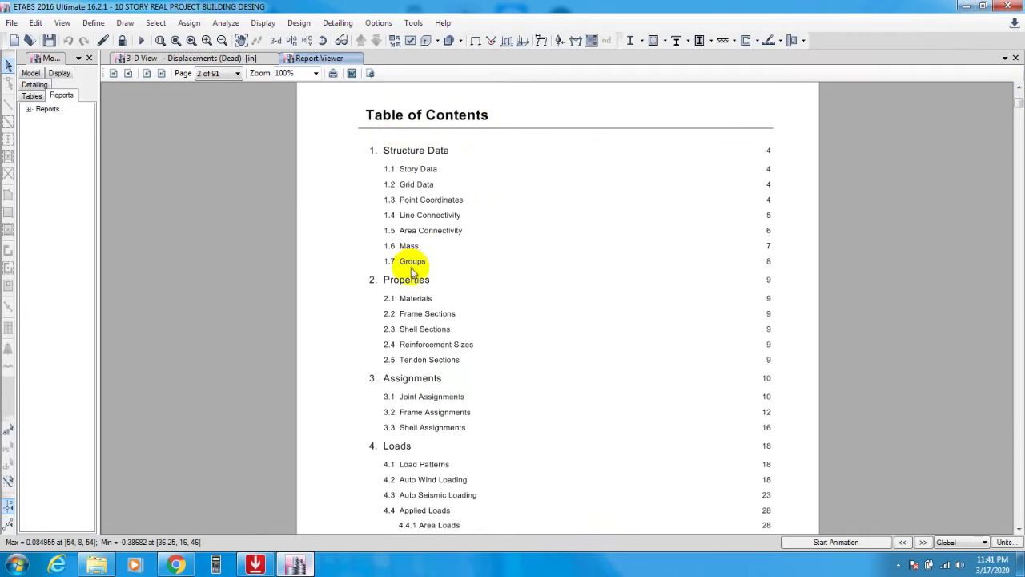
scroll(432, 383, "down", 1)
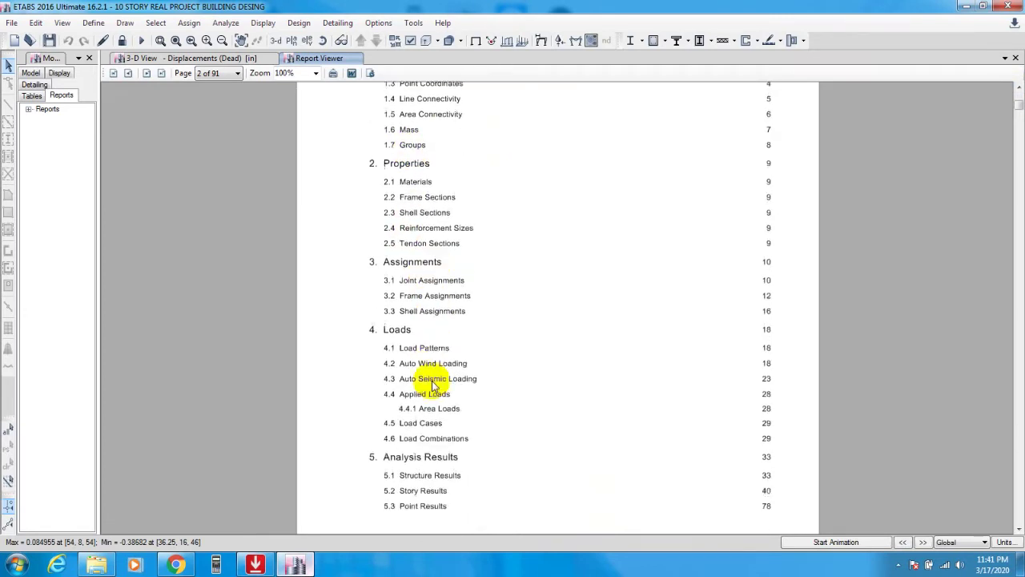
scroll(433, 384, "down", 2)
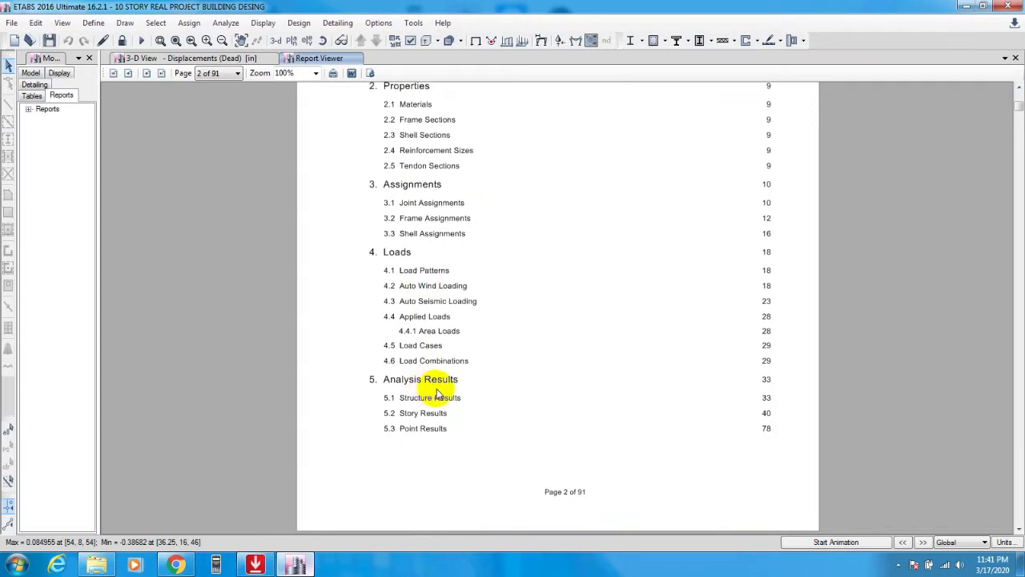
scroll(433, 376, "down", 3)
scroll(425, 321, "up", 3)
scroll(429, 412, "down", 3)
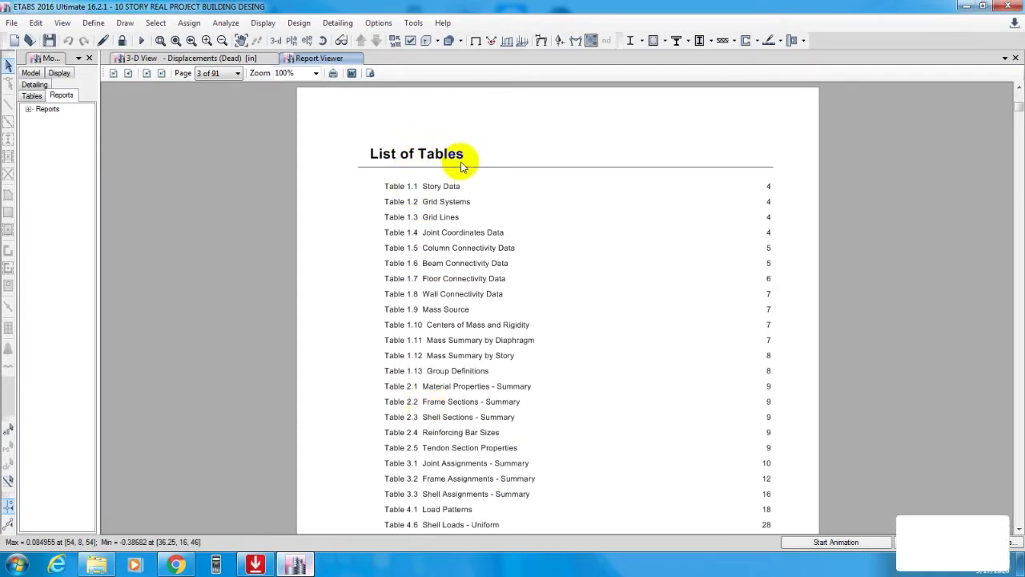
Step: Examine the report's structure data chapter, from the story and grid tables to column and beam connectivity
scroll(453, 261, "down", 10)
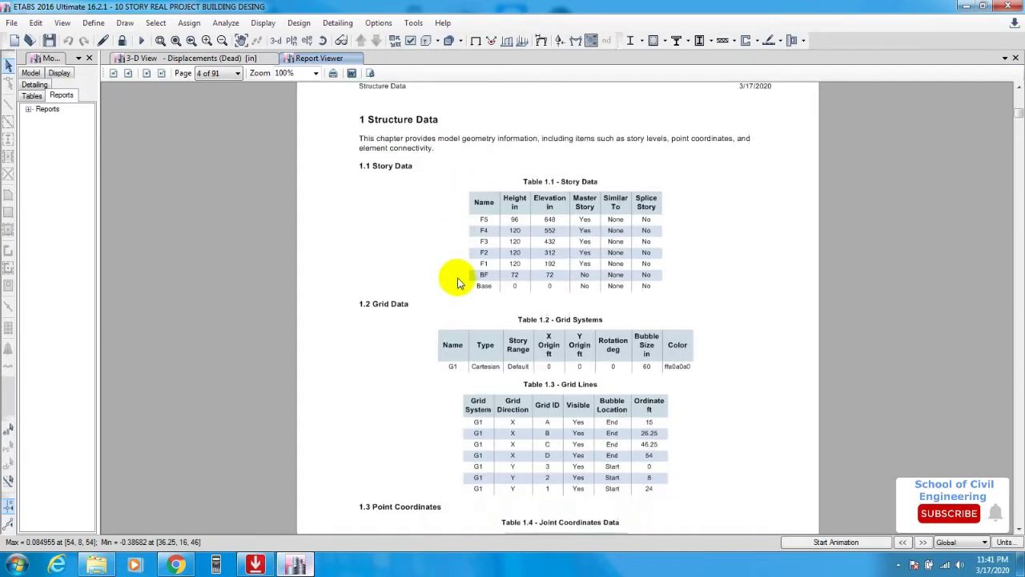
scroll(477, 277, "down", 8)
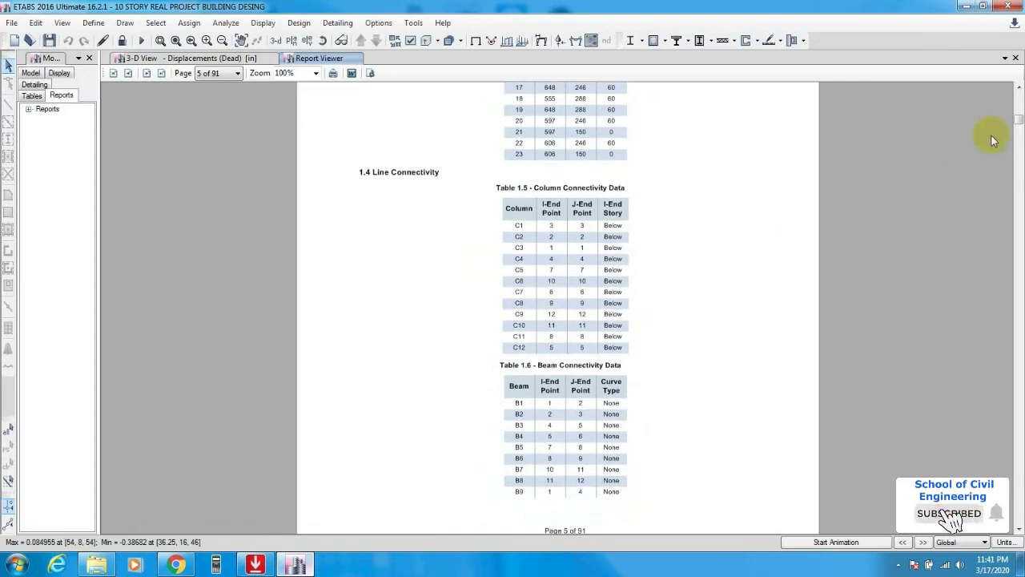
Step: Examine the report's load patterns table and the UBC 97 auto wind load calculations for Wx and Wy
left_click_drag(1020, 122, 1013, 183)
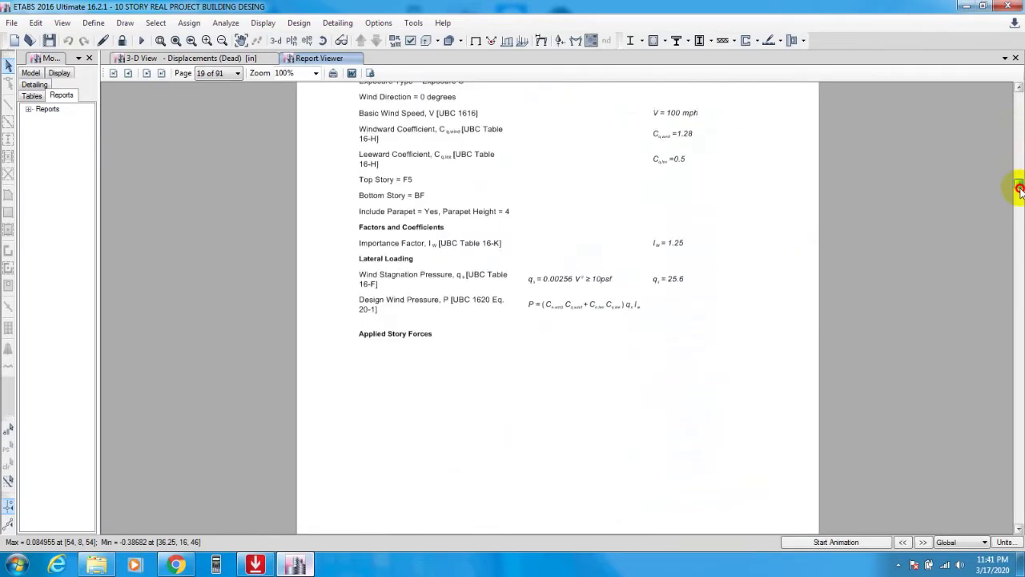
scroll(561, 236, "up", 10)
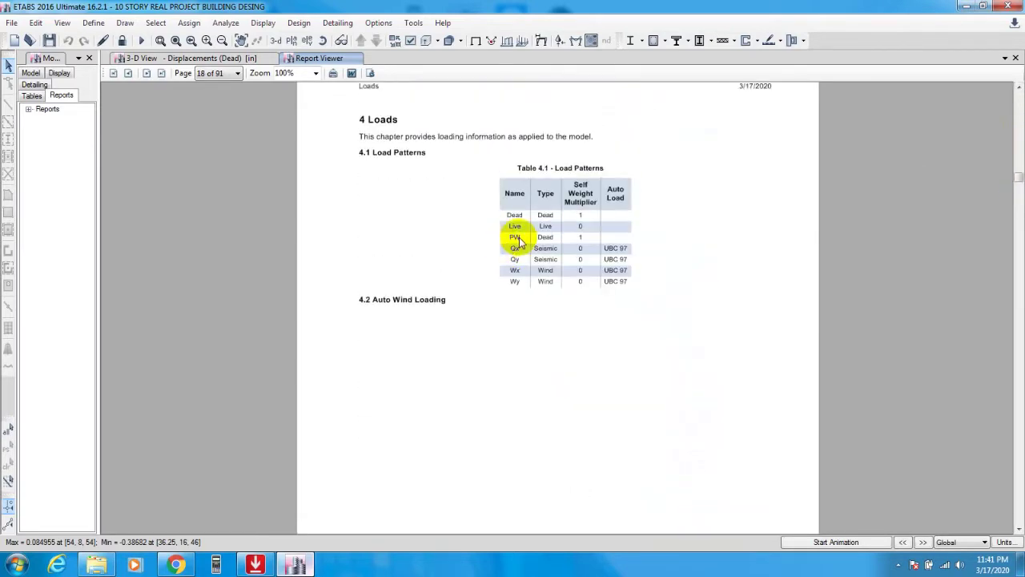
scroll(561, 256, "down", 15)
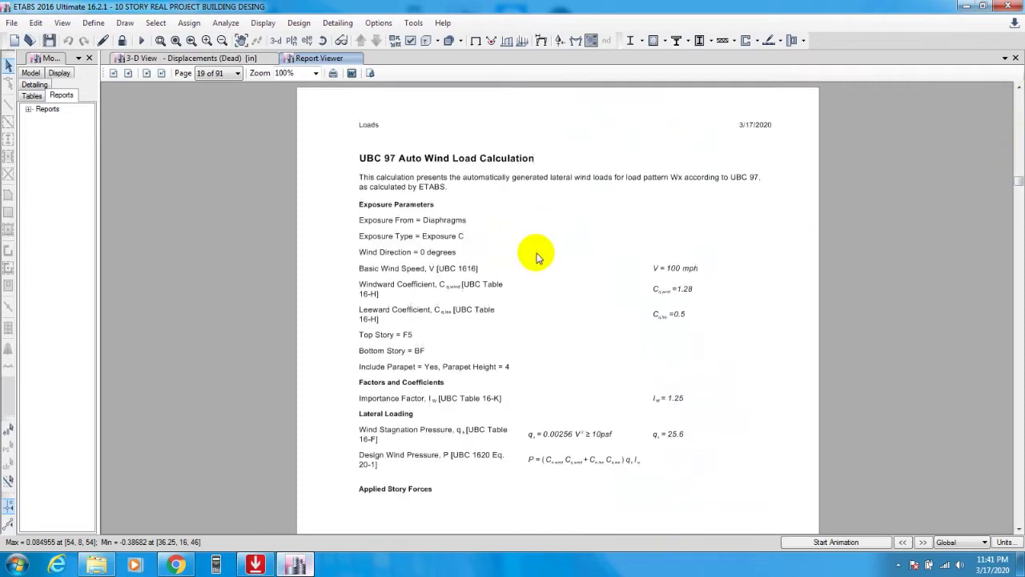
scroll(481, 291, "up", 3)
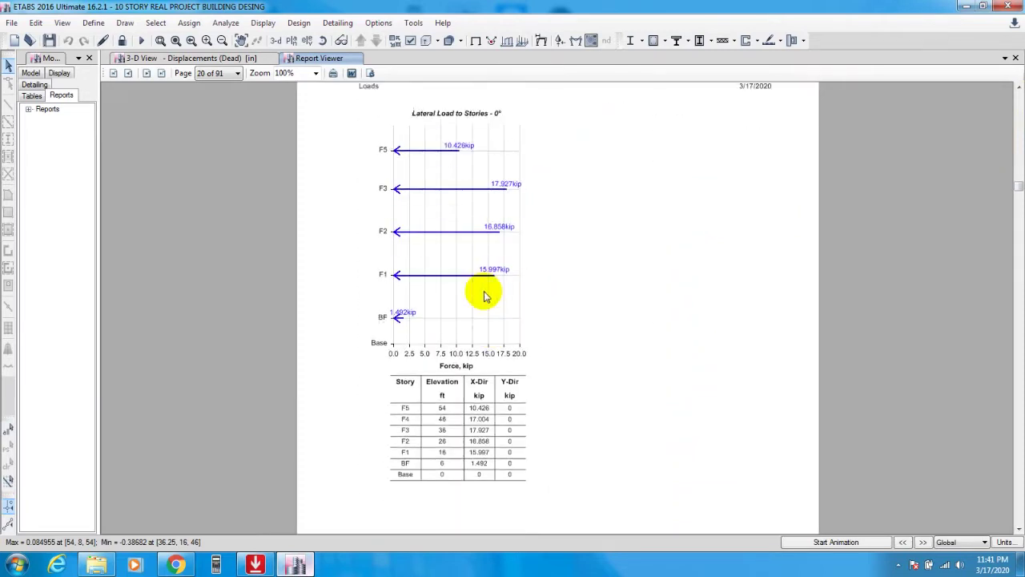
scroll(484, 199, "down", 15)
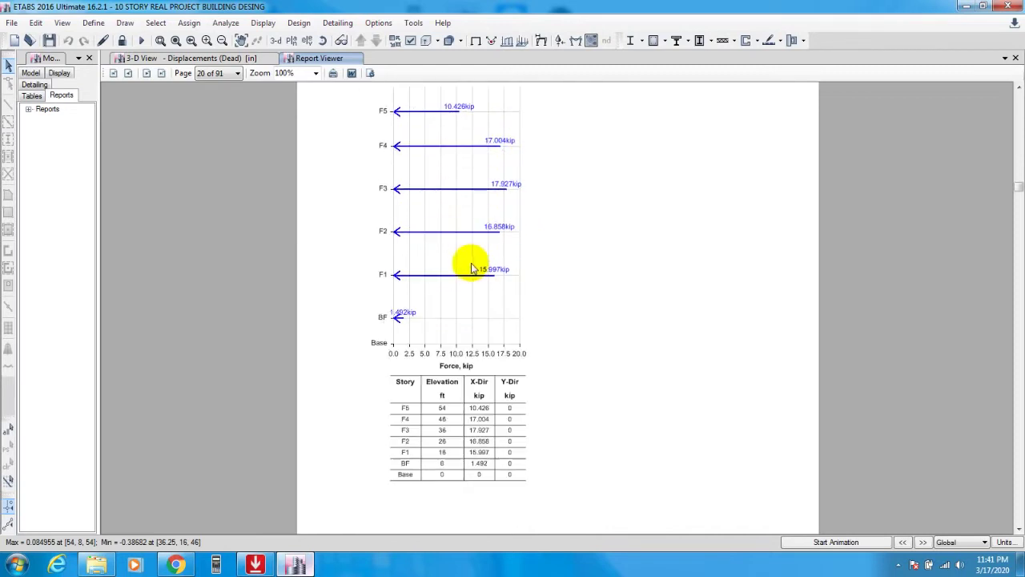
scroll(470, 224, "up", 1)
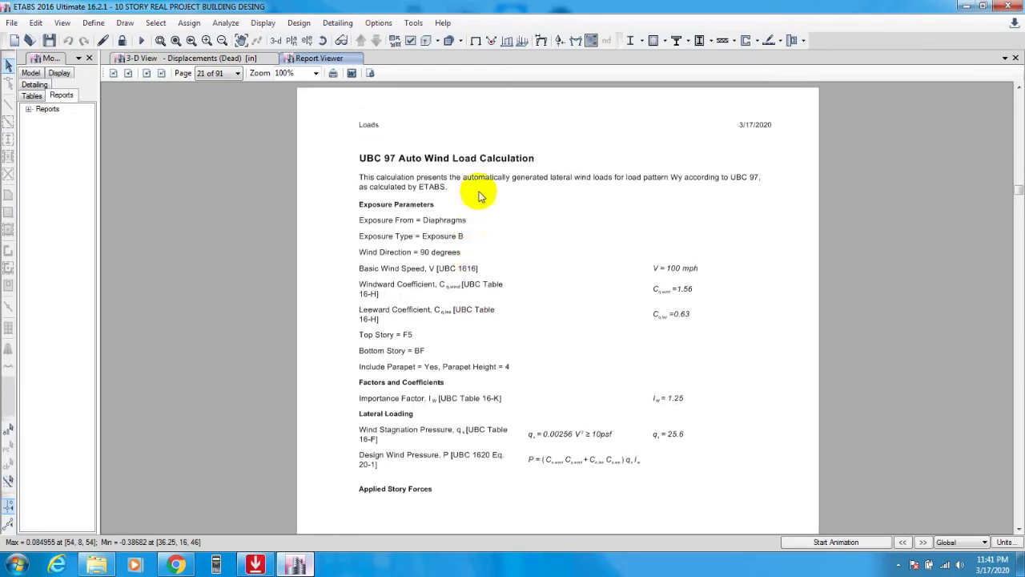
scroll(469, 268, "down", 20)
scroll(469, 222, "up", 1)
Step: Examine the UBC 97 auto seismic load calculations for Qx and Qy, including base shear and the lateral story loads
scroll(474, 280, "down", 15)
scroll(481, 319, "down", 12)
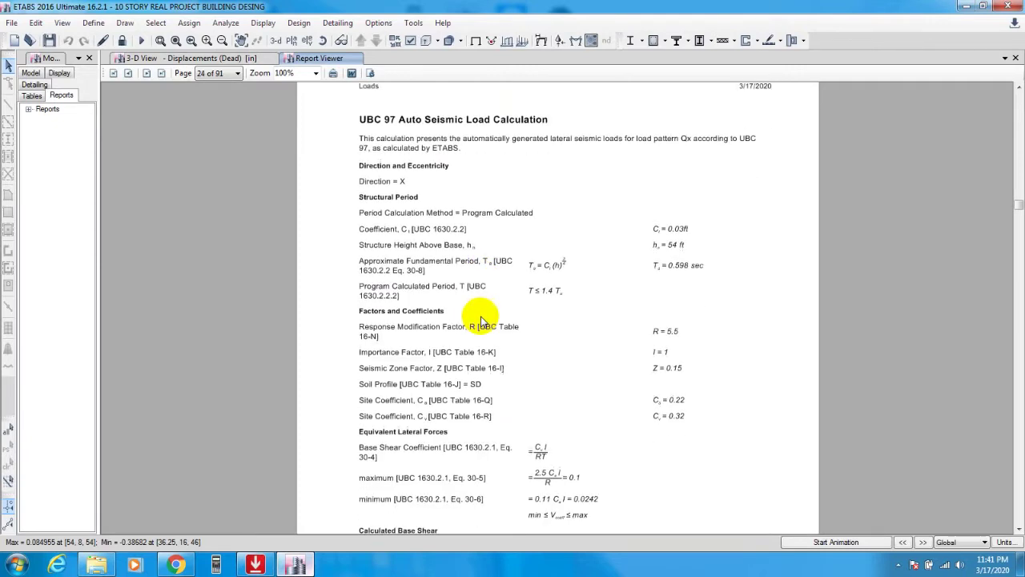
scroll(481, 304, "down", 3)
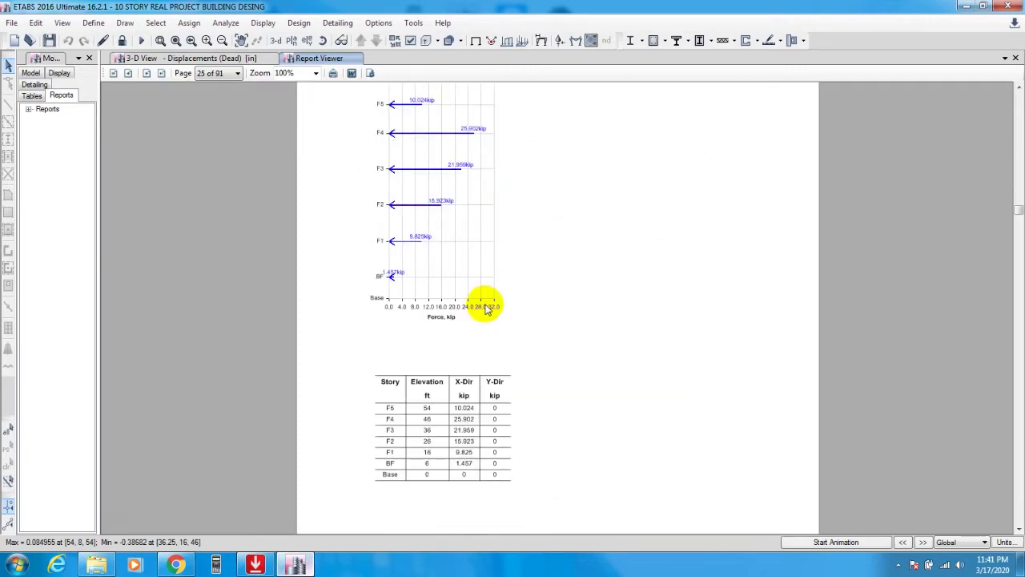
scroll(470, 297, "up", 1)
scroll(469, 353, "up", 1)
scroll(449, 304, "down", 1)
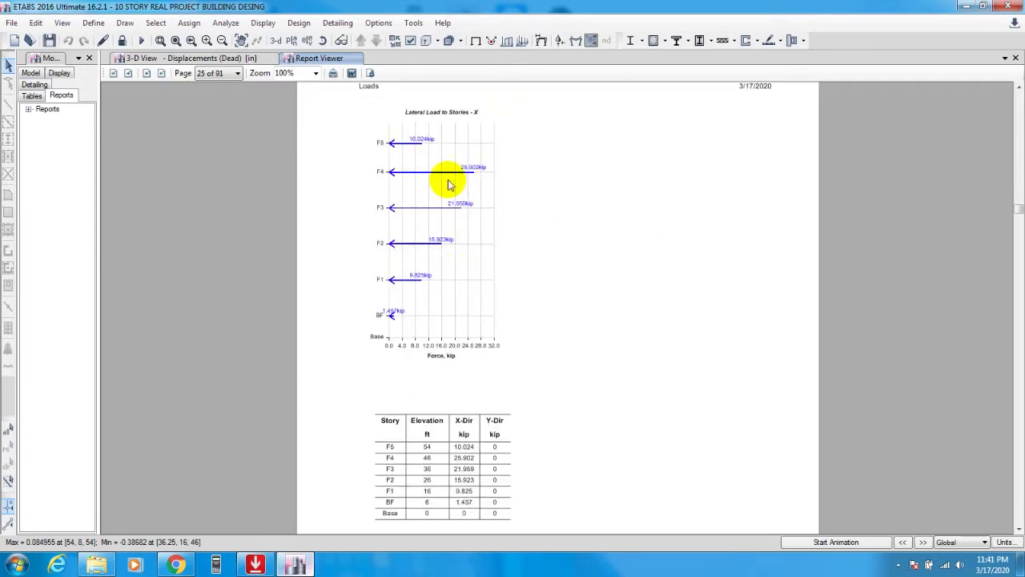
scroll(431, 310, "up", 3)
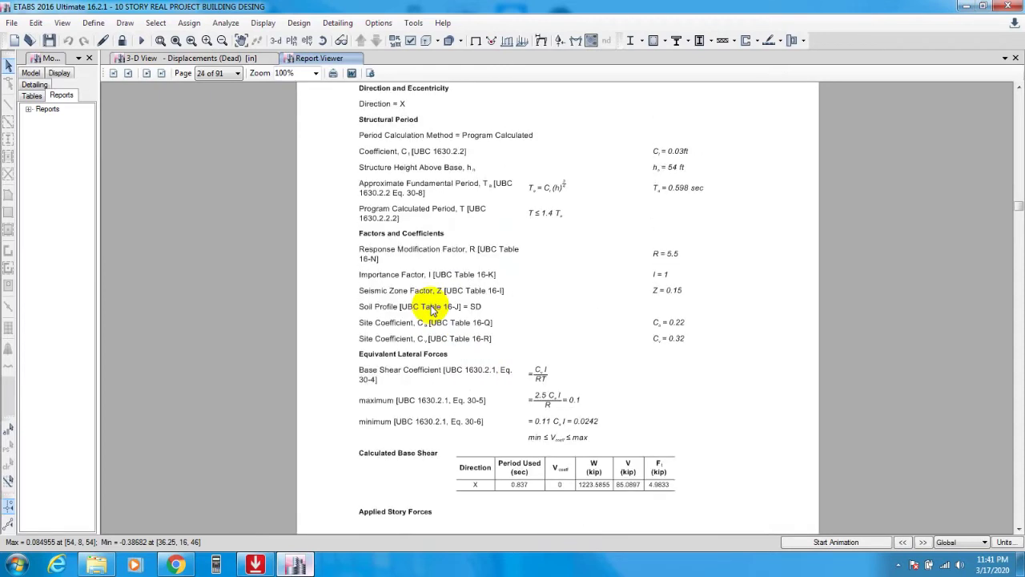
scroll(469, 393, "down", 5)
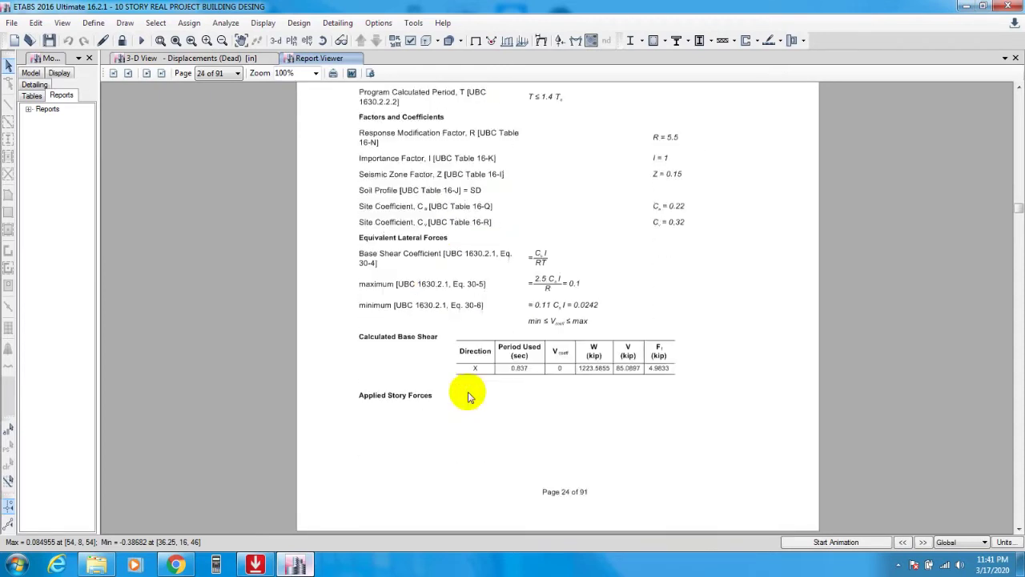
scroll(469, 397, "down", 6)
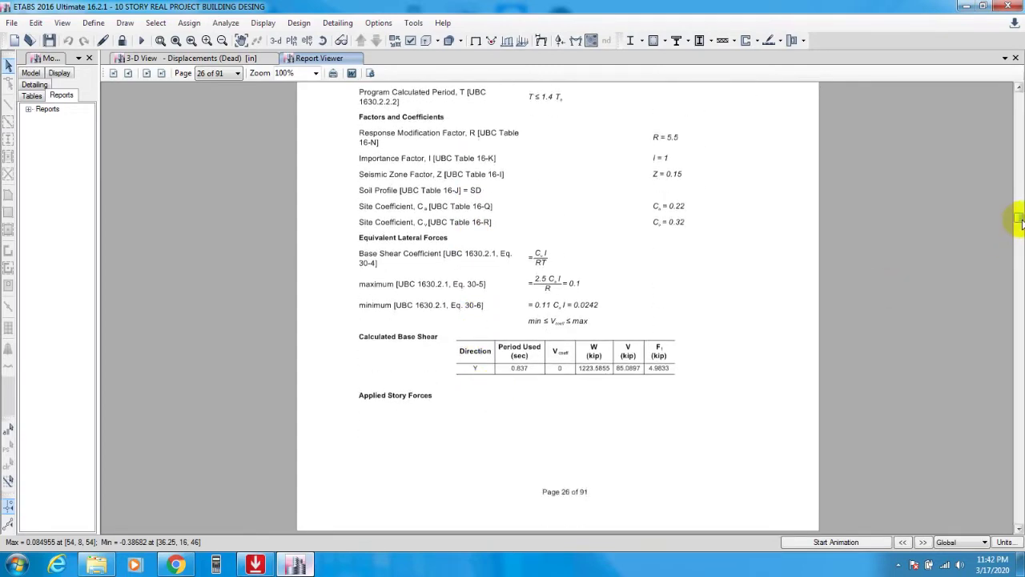
Step: Examine the joint reactions table in the analysis results on the report's last pages
left_click_drag(1022, 223, 1019, 511)
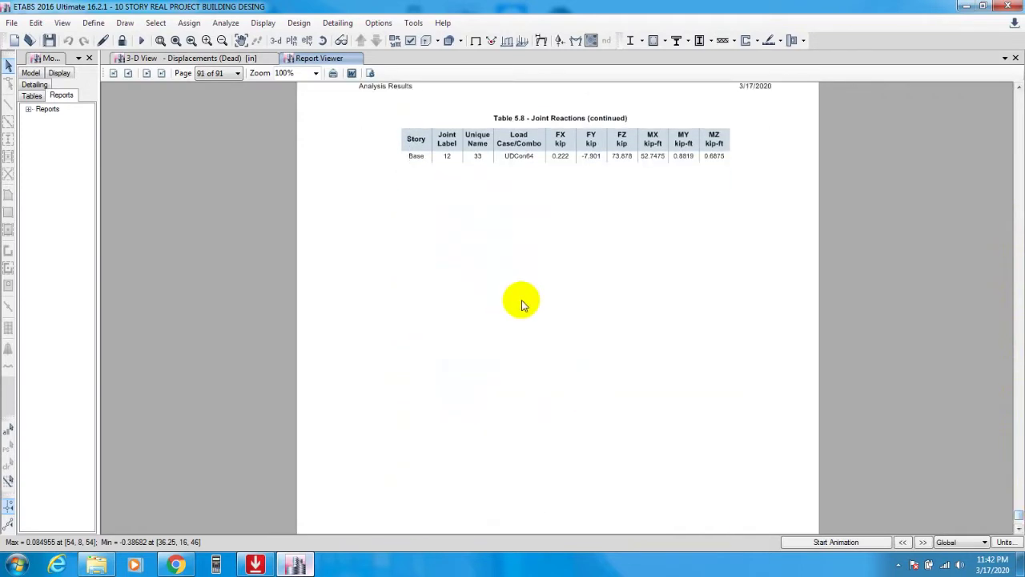
scroll(521, 305, "up", 5)
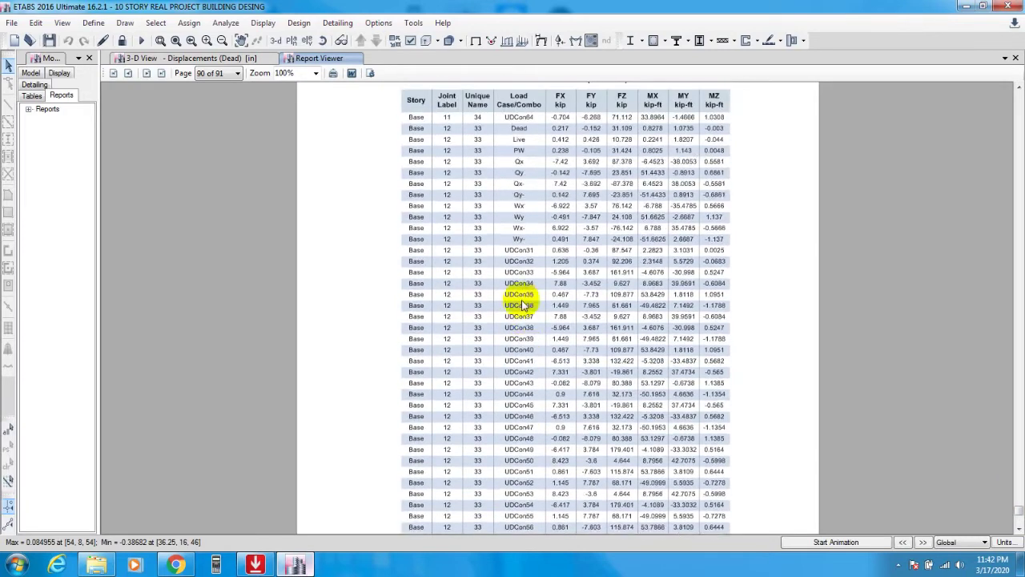
scroll(522, 305, "up", 10)
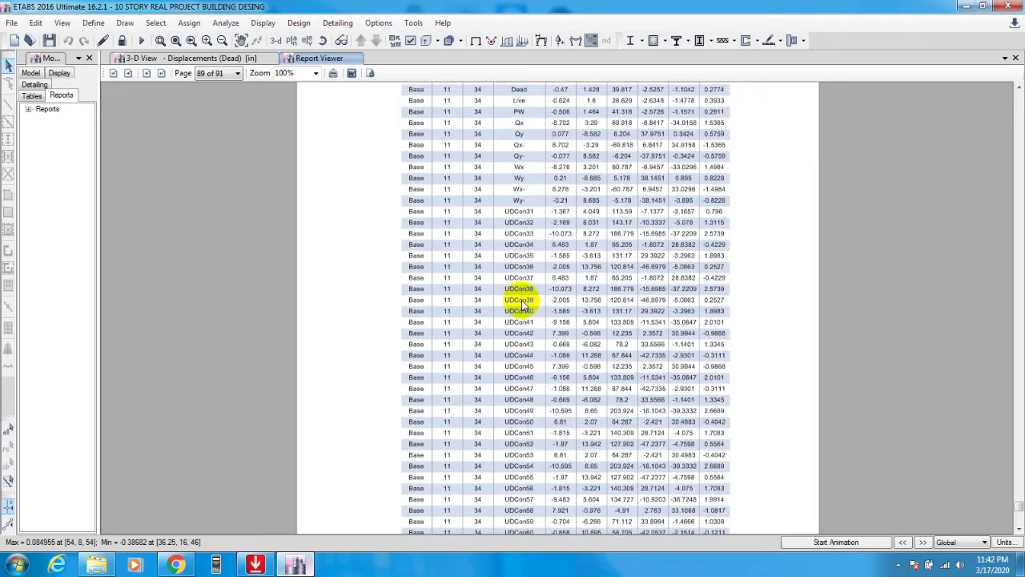
scroll(521, 304, "up", 10)
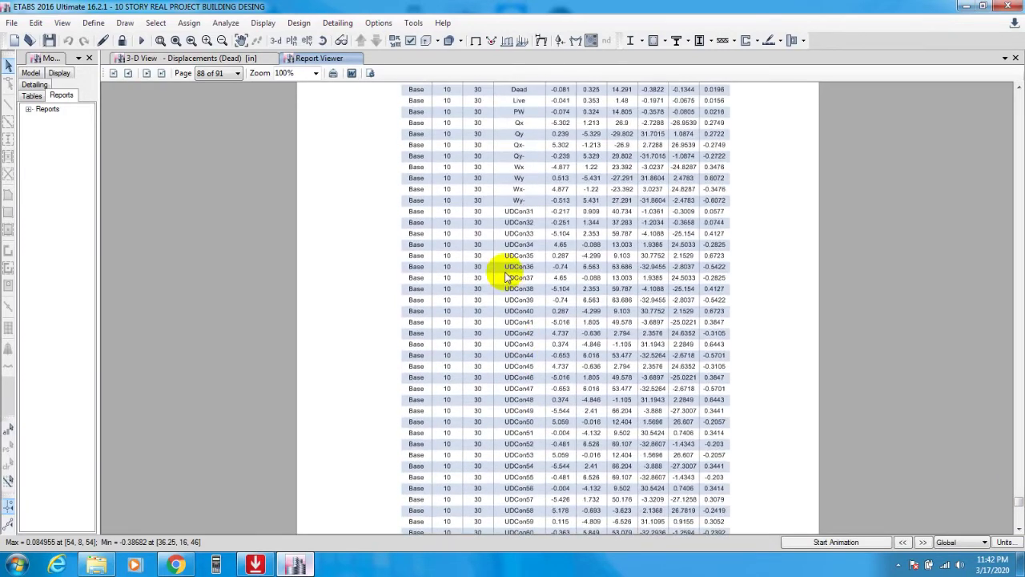
scroll(508, 275, "up", 2)
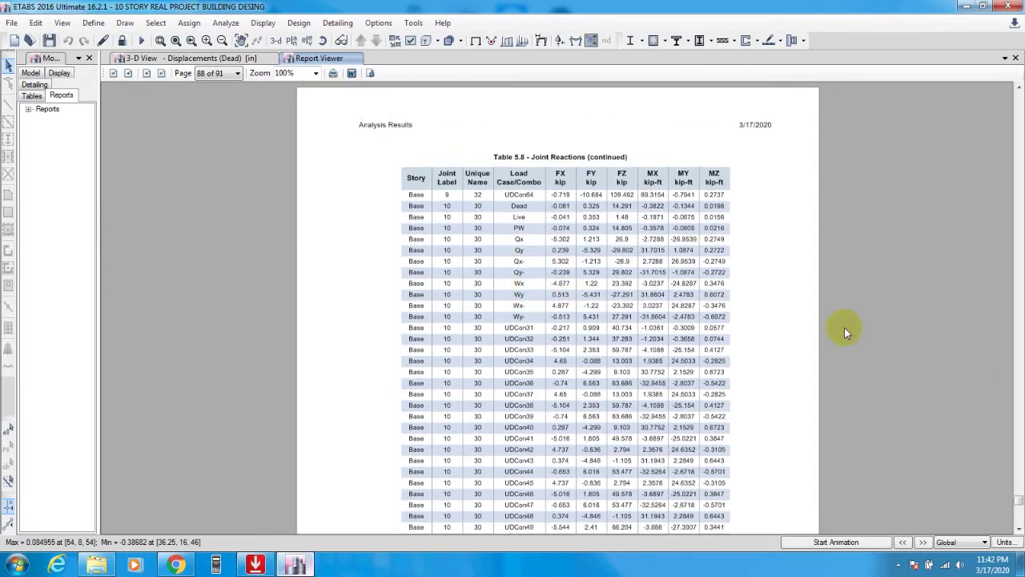
Step: Export the report to the Desktop as a Word document (*.docx) named Project Report
left_click(353, 74)
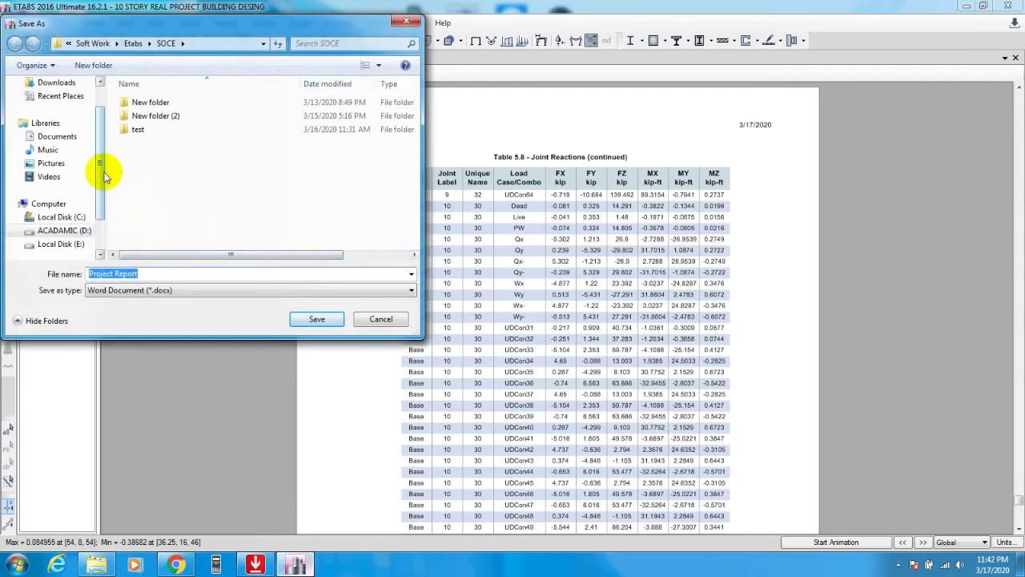
scroll(80, 211, "down", 3)
scroll(103, 195, "up", 5)
left_click(192, 200)
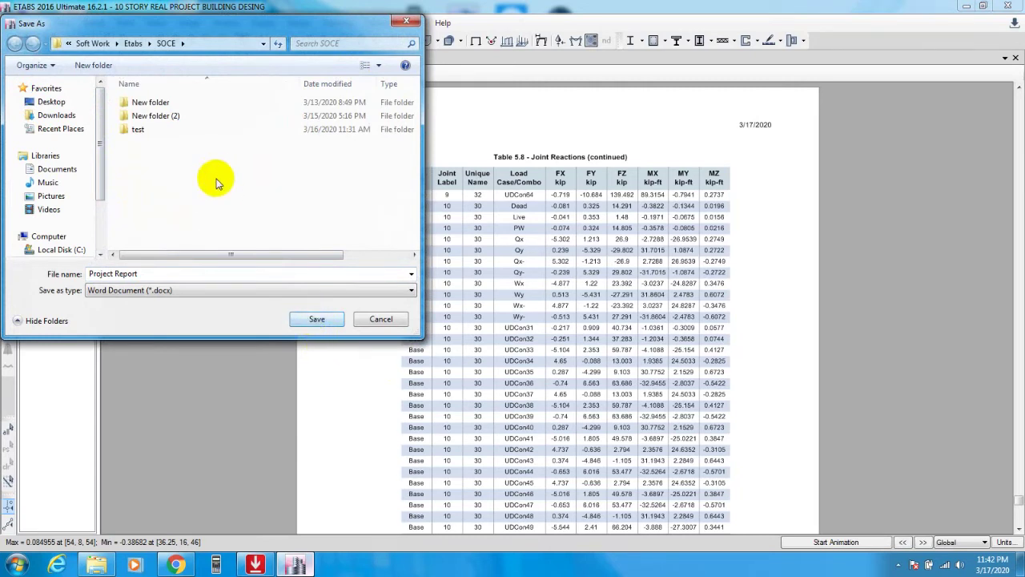
left_click(371, 319)
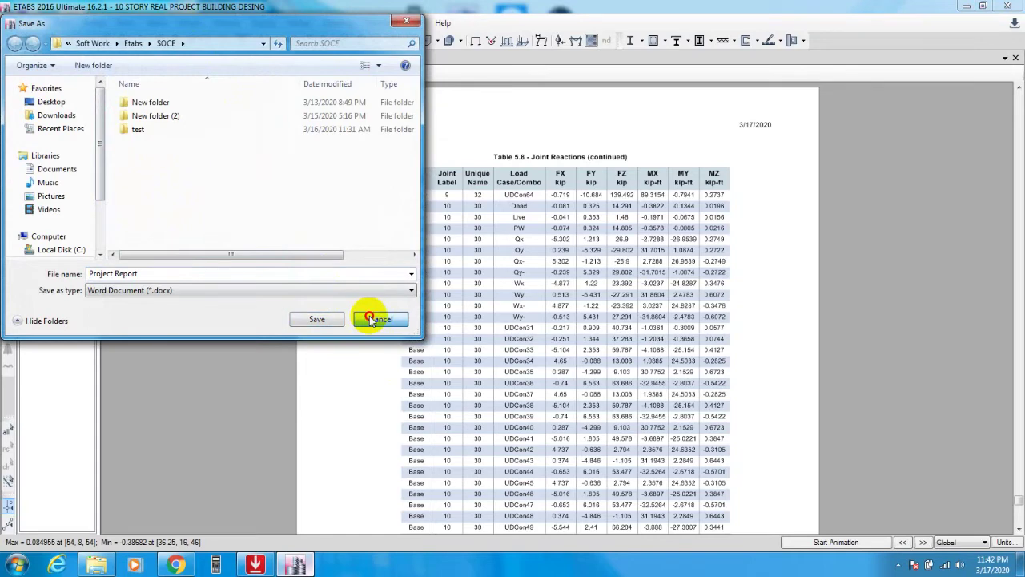
left_click(53, 103)
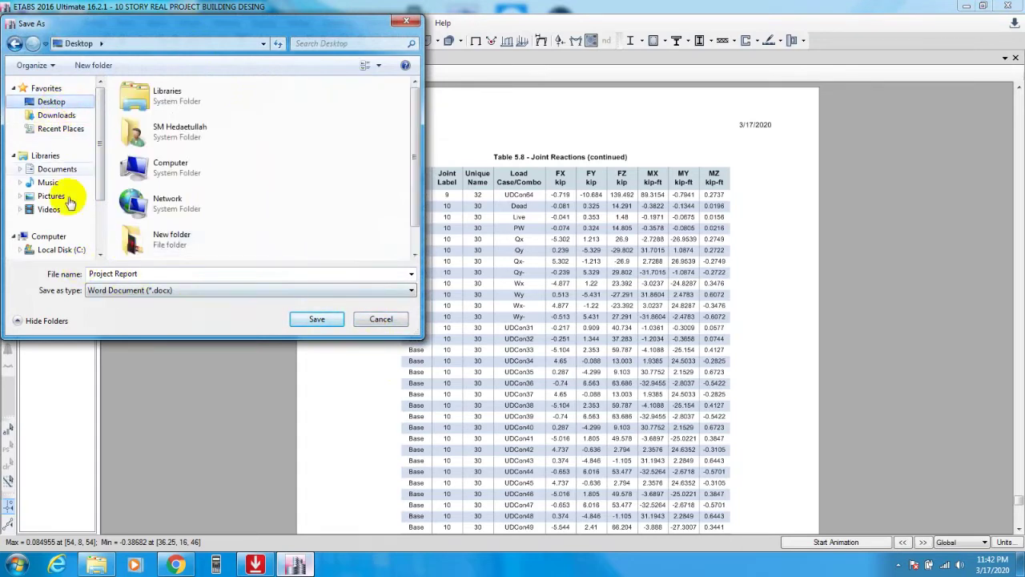
left_click(310, 319)
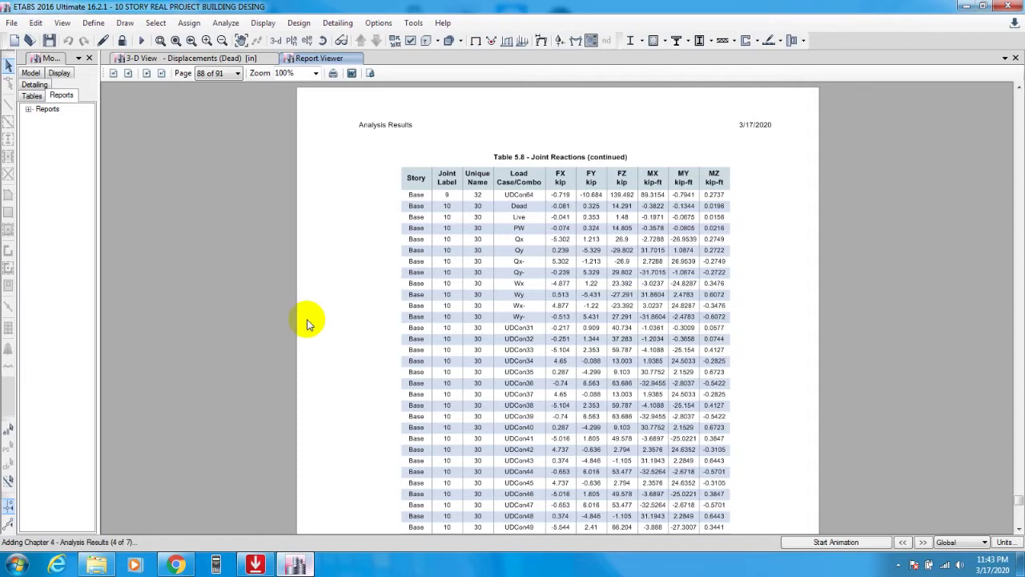
key("ctrl+Home")
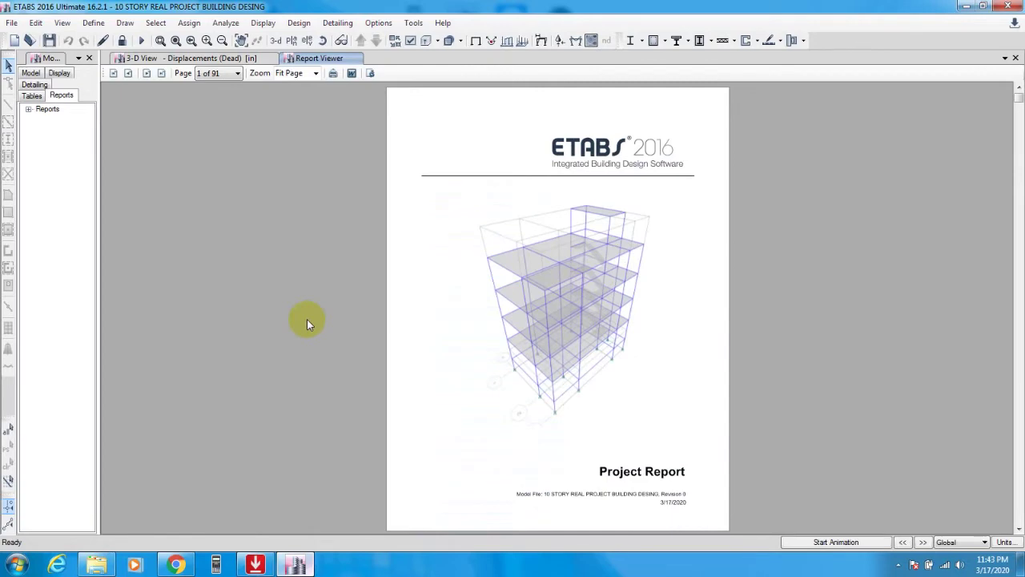
Step: Switch to the desktop and open the exported Project Report document in Word
left_click(963, 7)
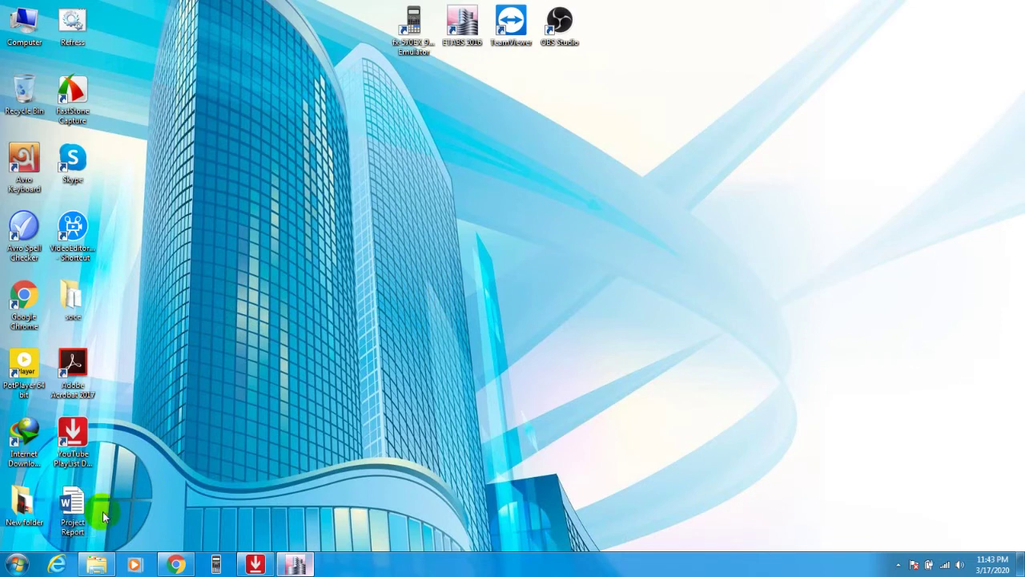
double_click(70, 504)
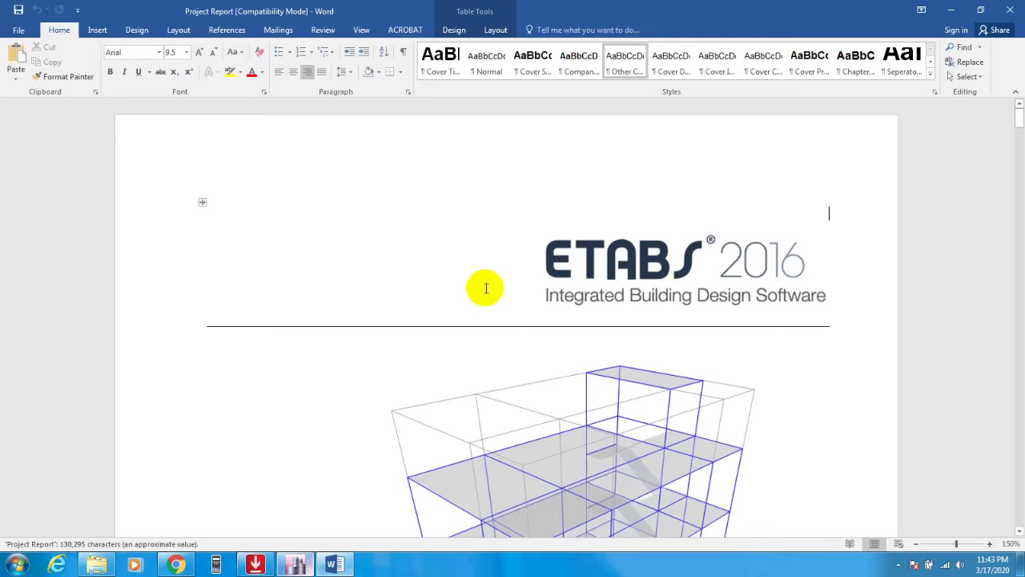
left_click(624, 425)
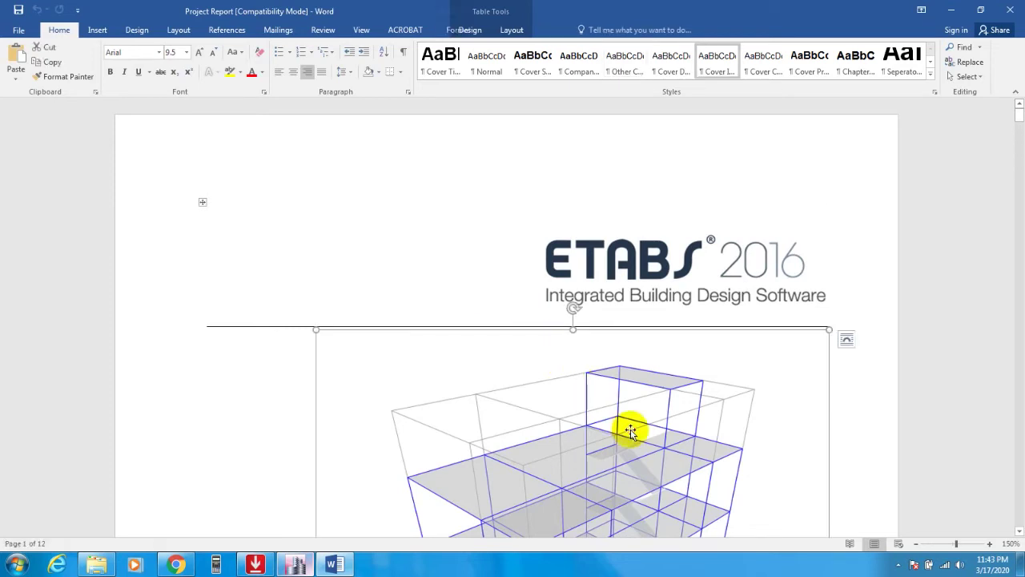
Step: Examine the Word report from its cover page and contents to the connectivity tables, and close the document
scroll(631, 431, "down", 3)
scroll(631, 431, "down", 15)
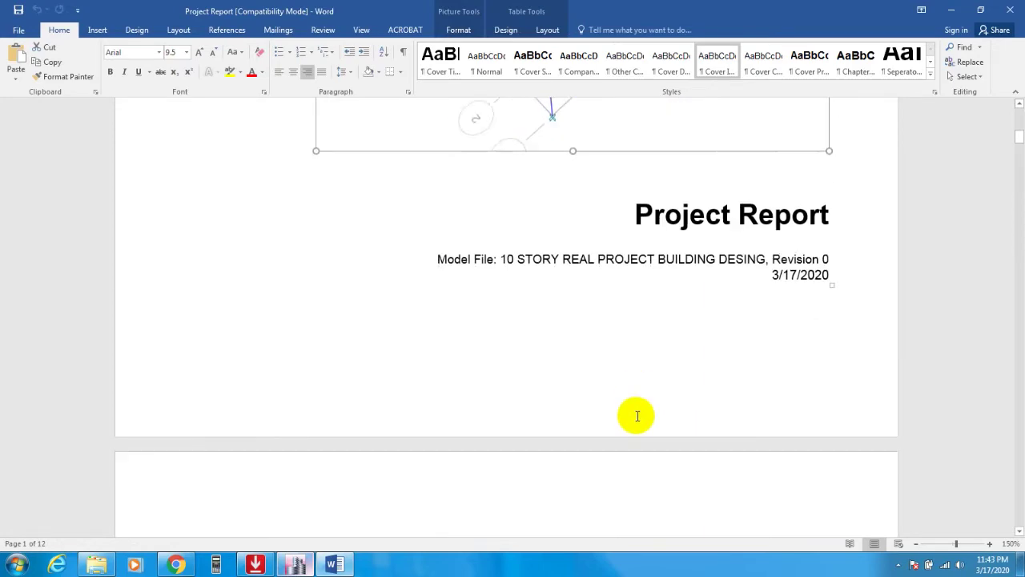
scroll(648, 402, "down", 20)
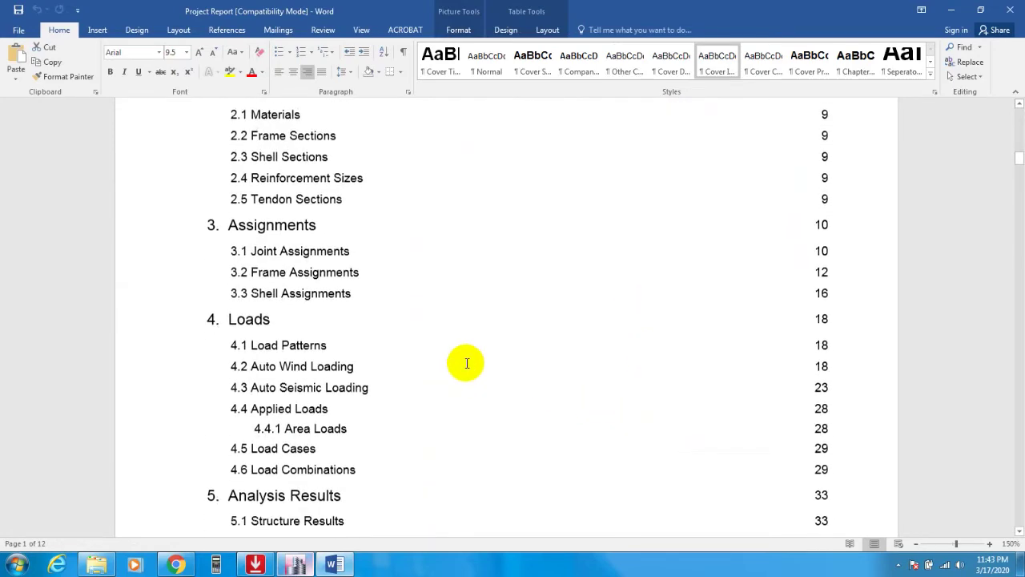
scroll(468, 362, "down", 20)
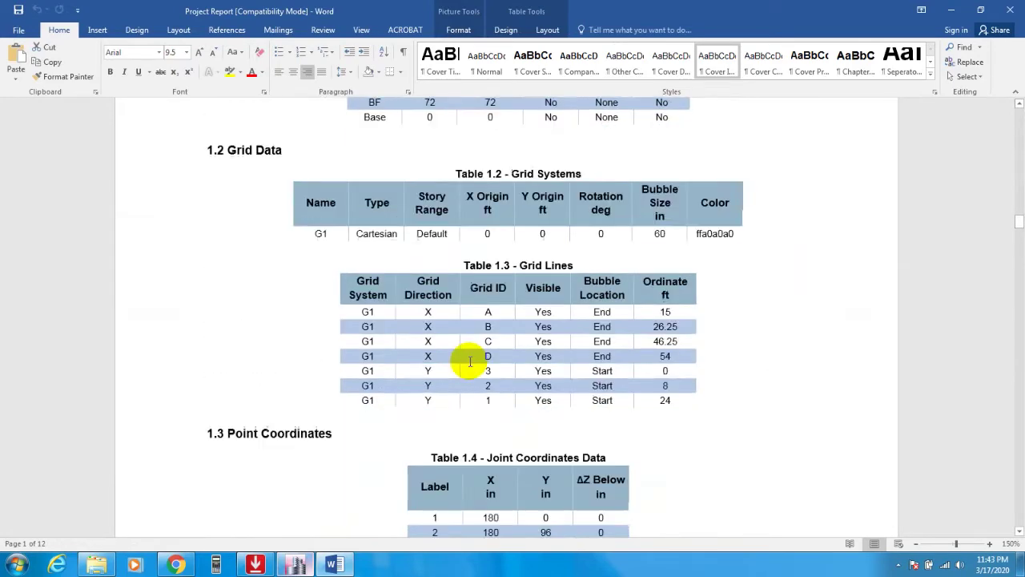
scroll(470, 362, "up", 5)
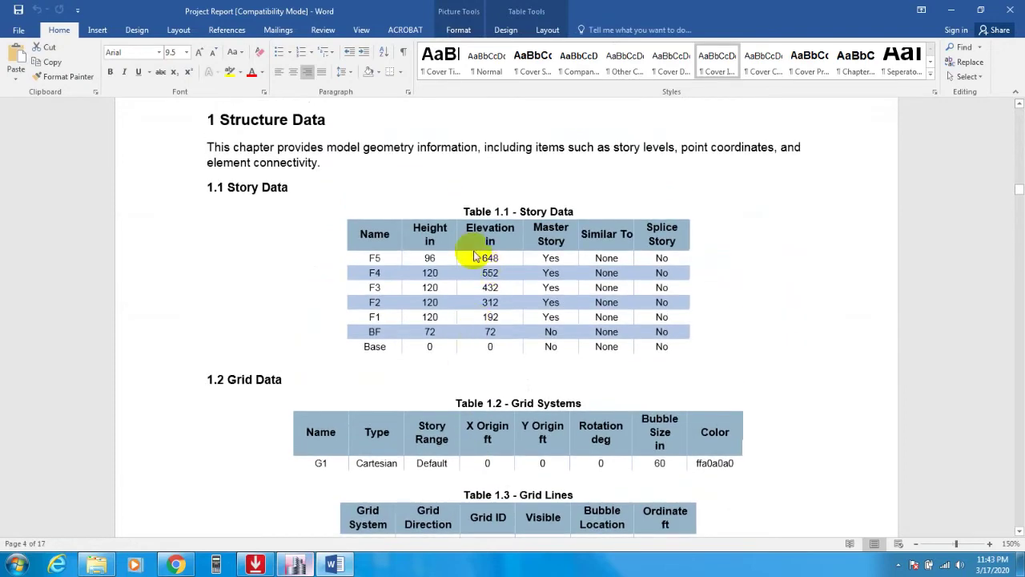
scroll(350, 282, "down", 12)
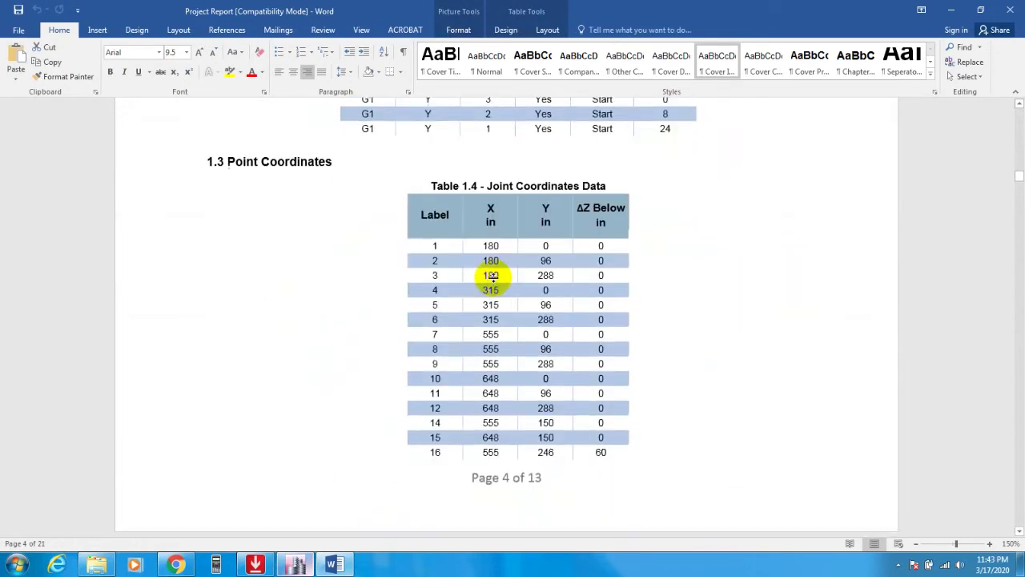
scroll(493, 280, "down", 15)
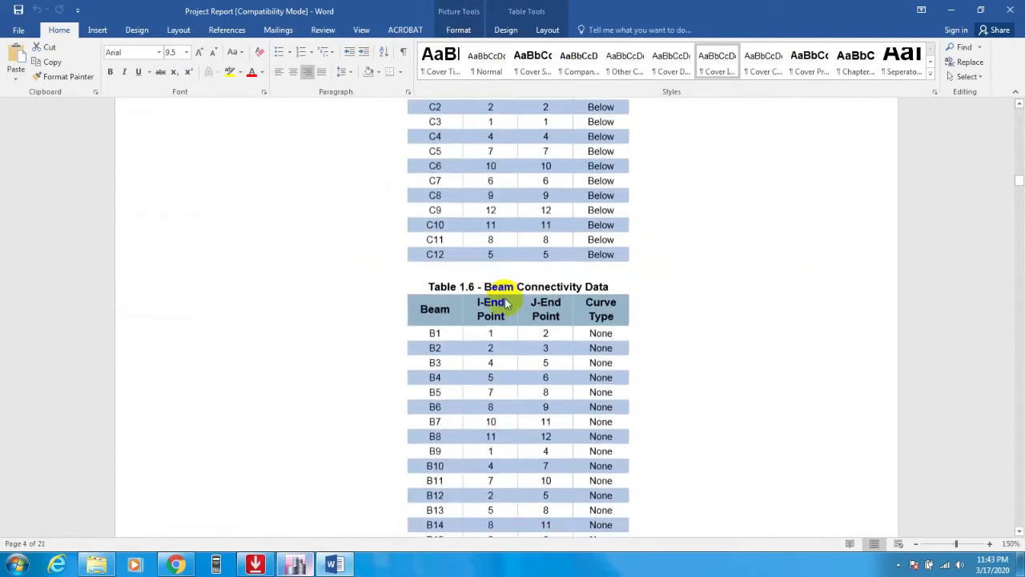
scroll(511, 304, "down", 10)
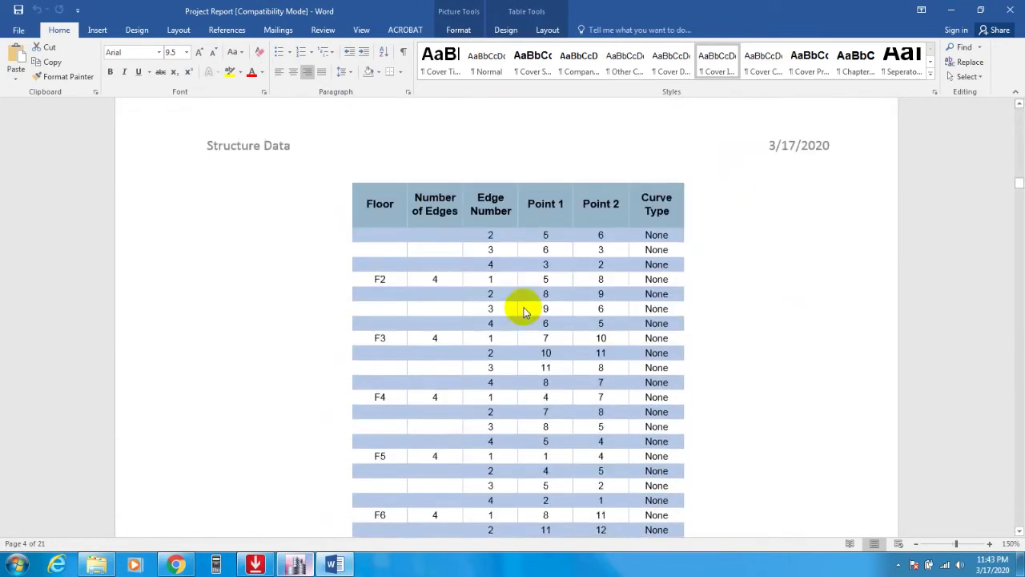
scroll(545, 311, "down", 5)
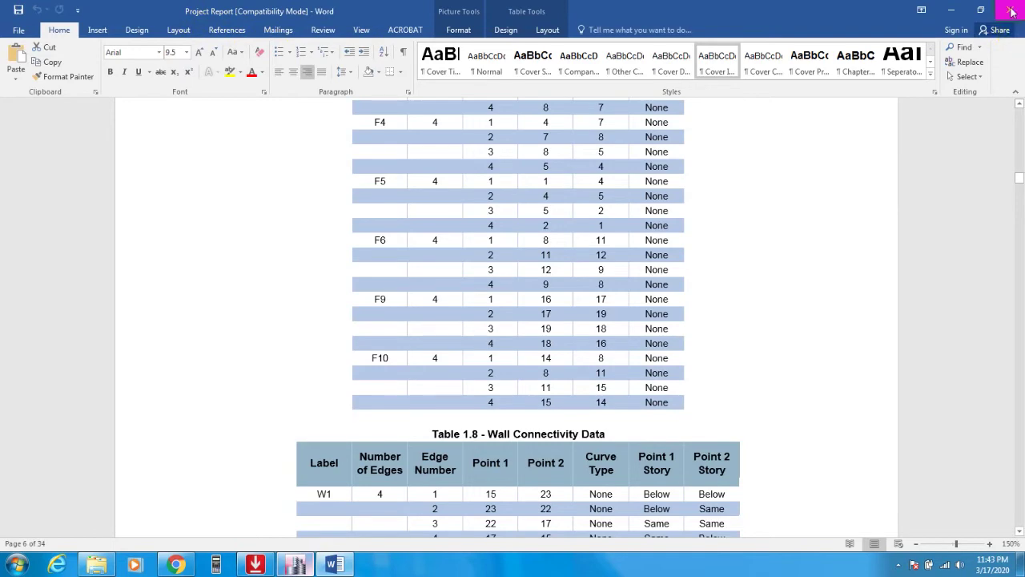
left_click(956, 161)
left_click(1012, 11)
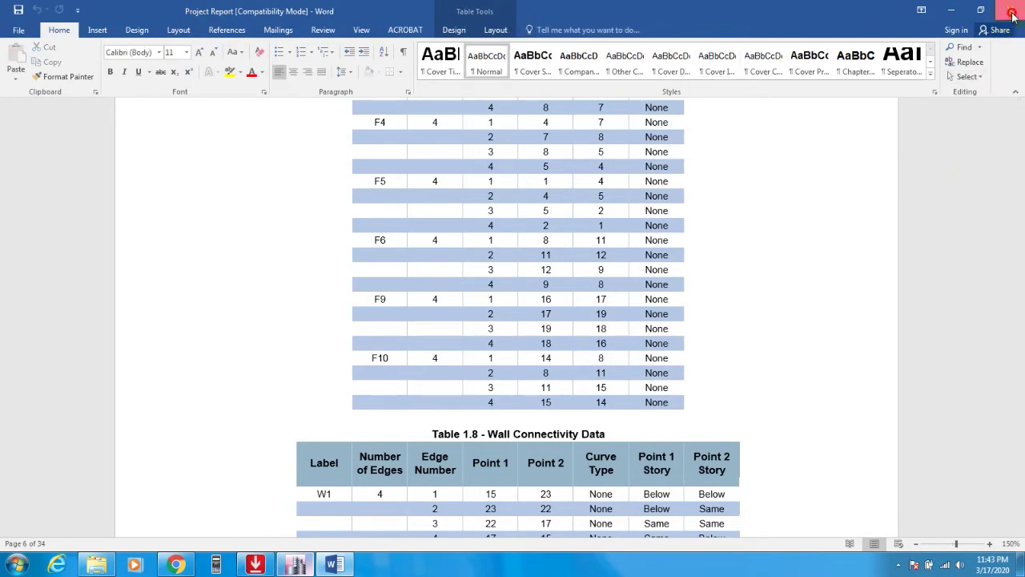